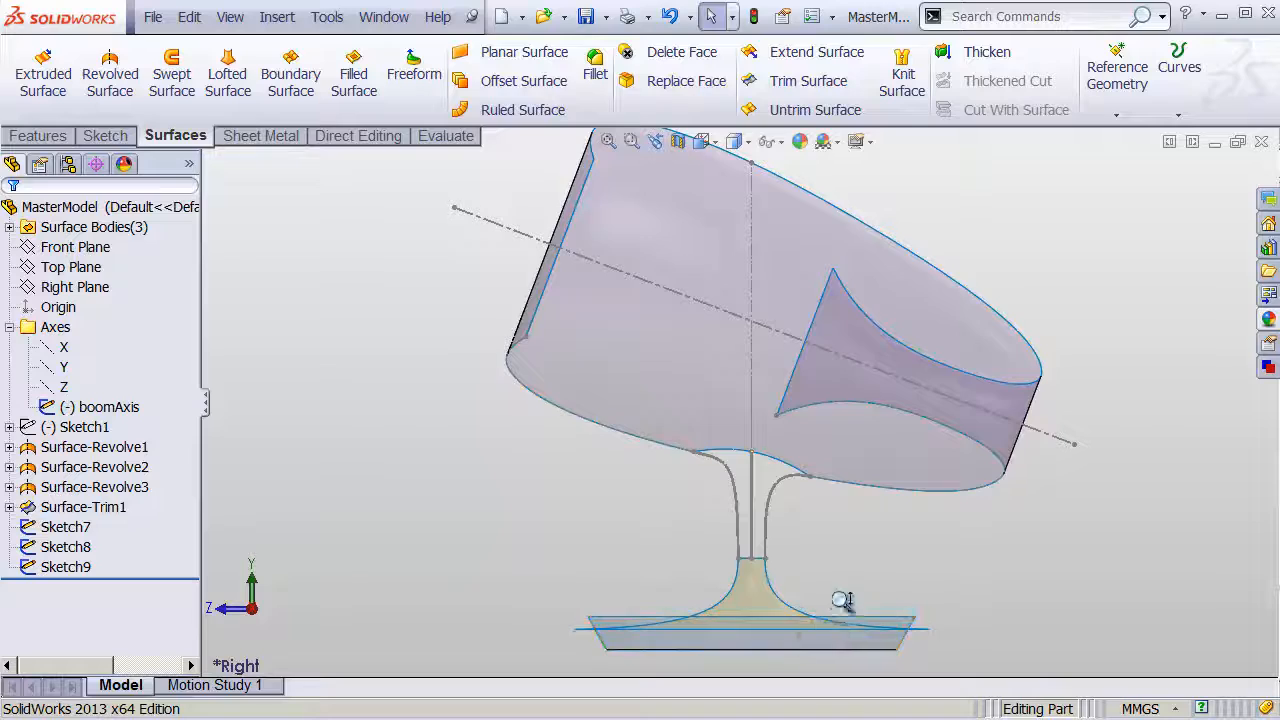
Start a boundary surface for the stem, using Sketch7, Sketch9 and Sketch8 as the direction 1 curves.
middle_click_drag(842, 600, 862, 386, "shift")
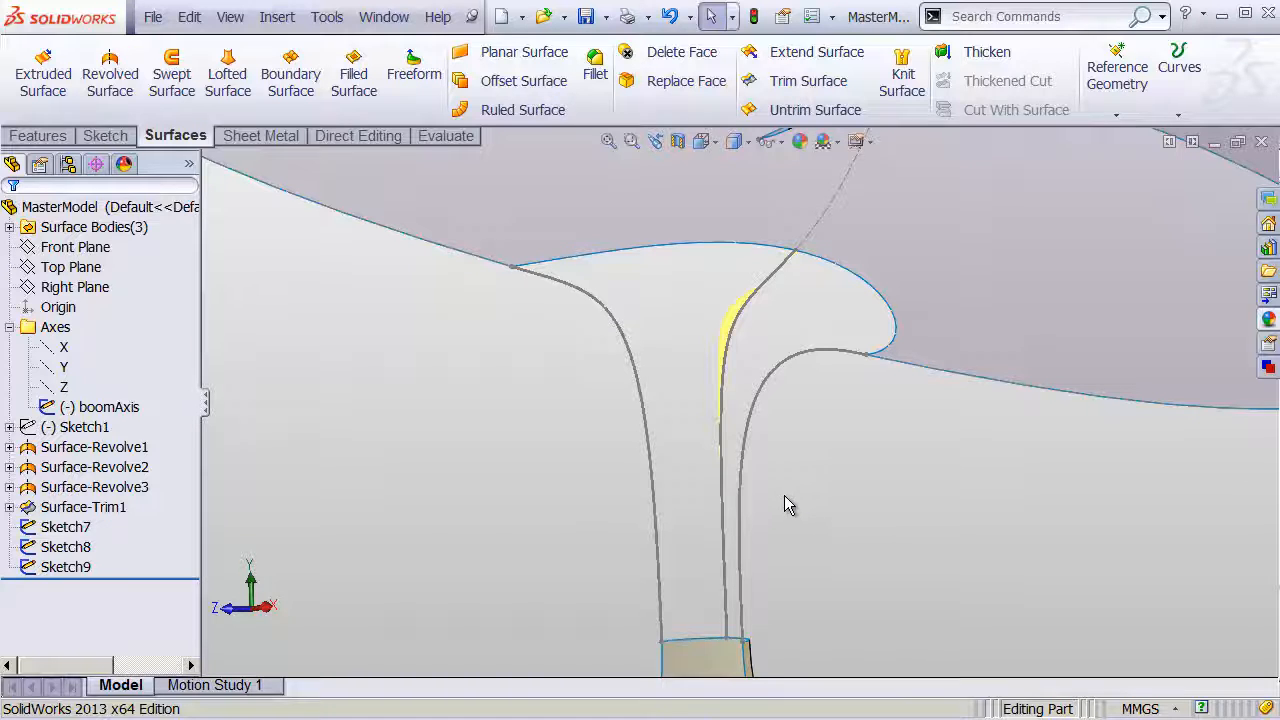
left_click(290, 76)
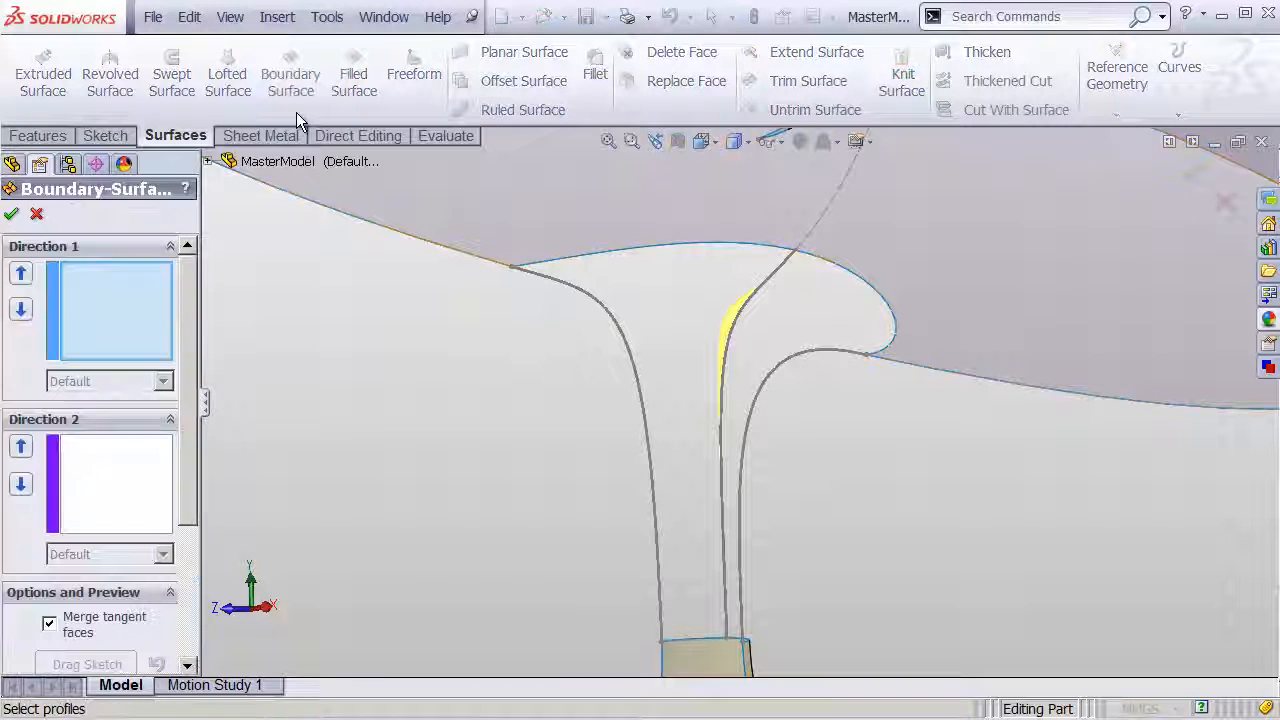
left_click(553, 290)
left_click(770, 275)
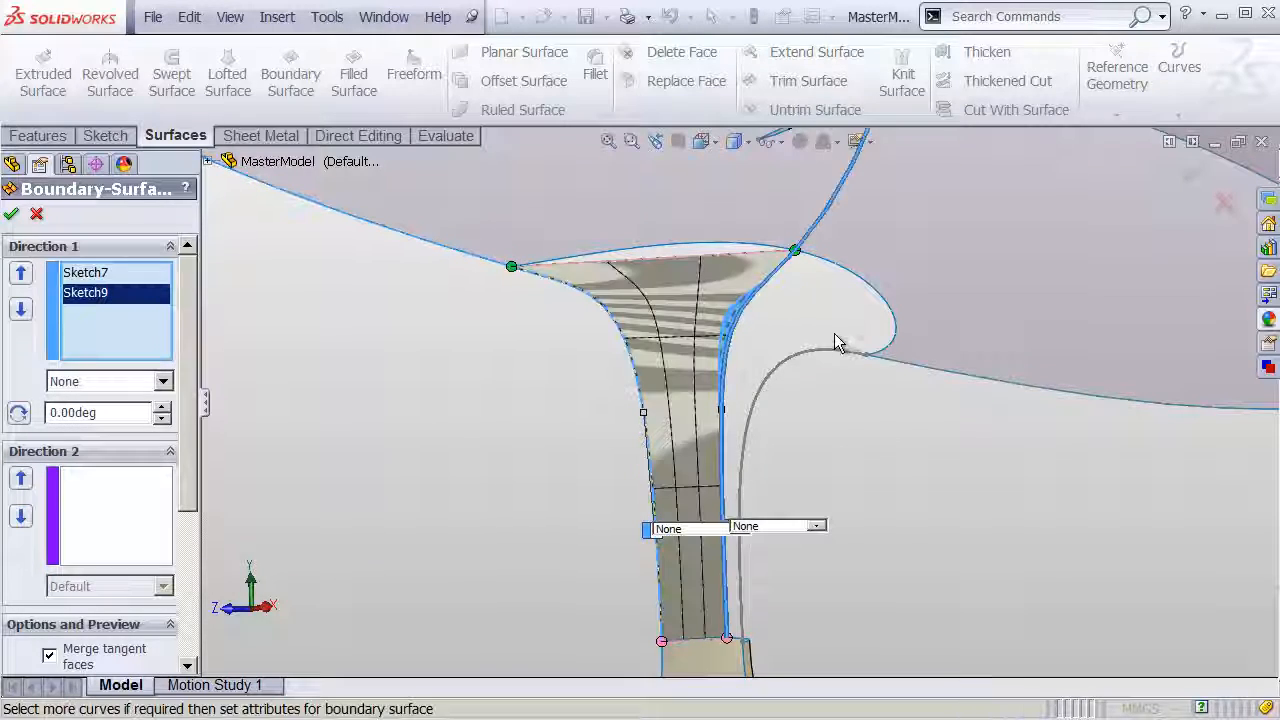
left_click(846, 356)
Add the trimmed opening's edge and the upper edge of the base surface as direction 2 curves.
mouse_move(834, 428)
middle_mouse_down()
mouse_move(848, 250)
mouse_move(840, 260)
middle_mouse_up()
left_click(100, 505)
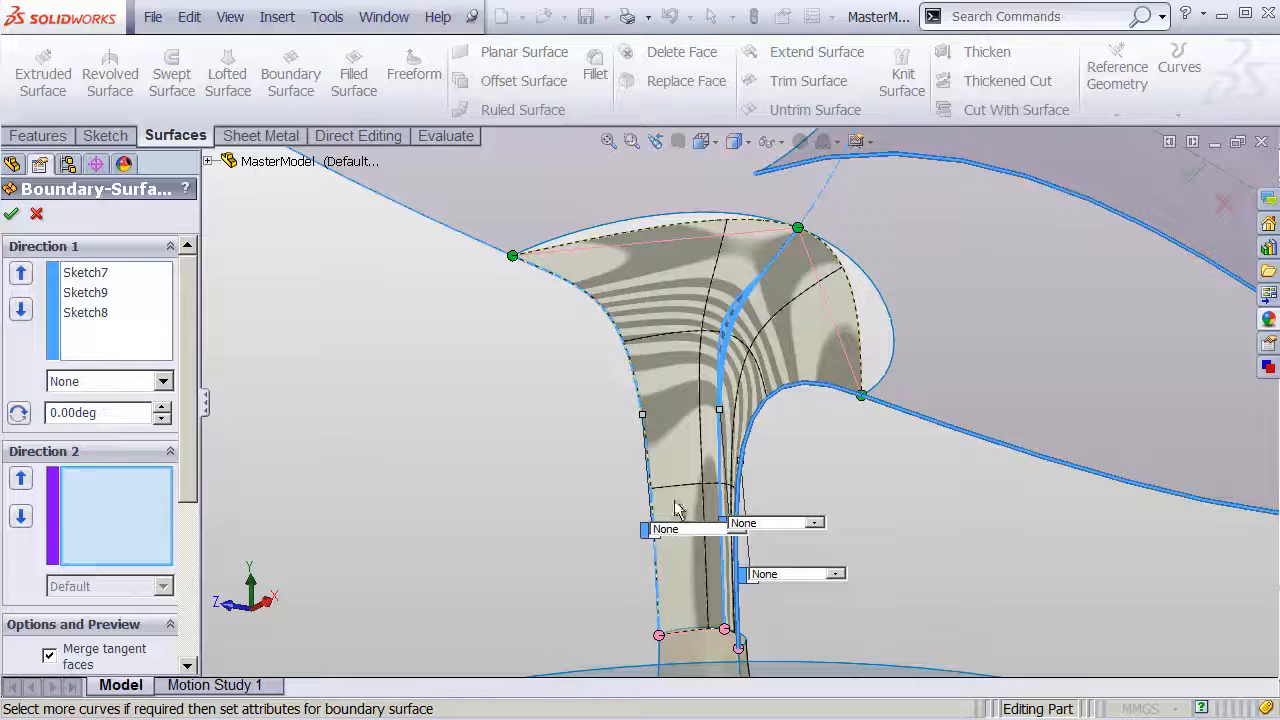
left_click(628, 230)
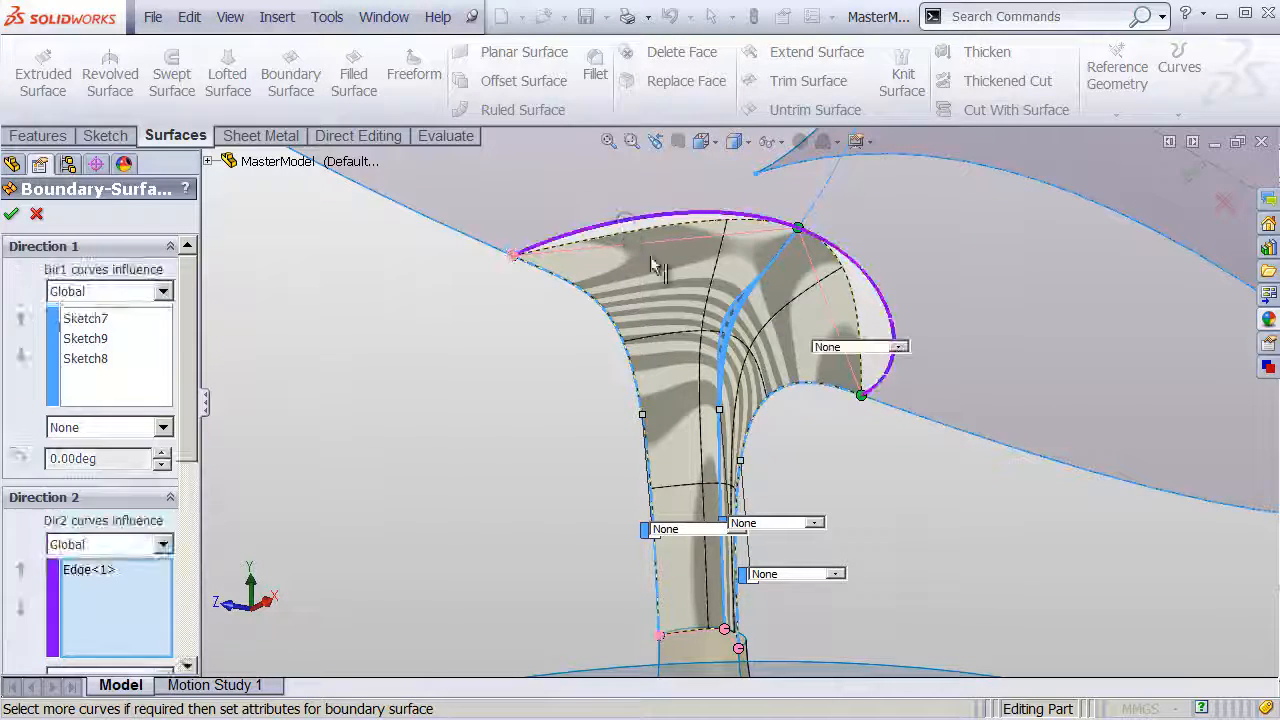
middle_click_drag(737, 523, 606, 440)
left_click(727, 382)
Set the upper direction 2 edge, along the trimmed opening, to Curvature To Face.
middle_click_drag(706, 434, 760, 330, "shift")
middle_click_drag(724, 408, 871, 263)
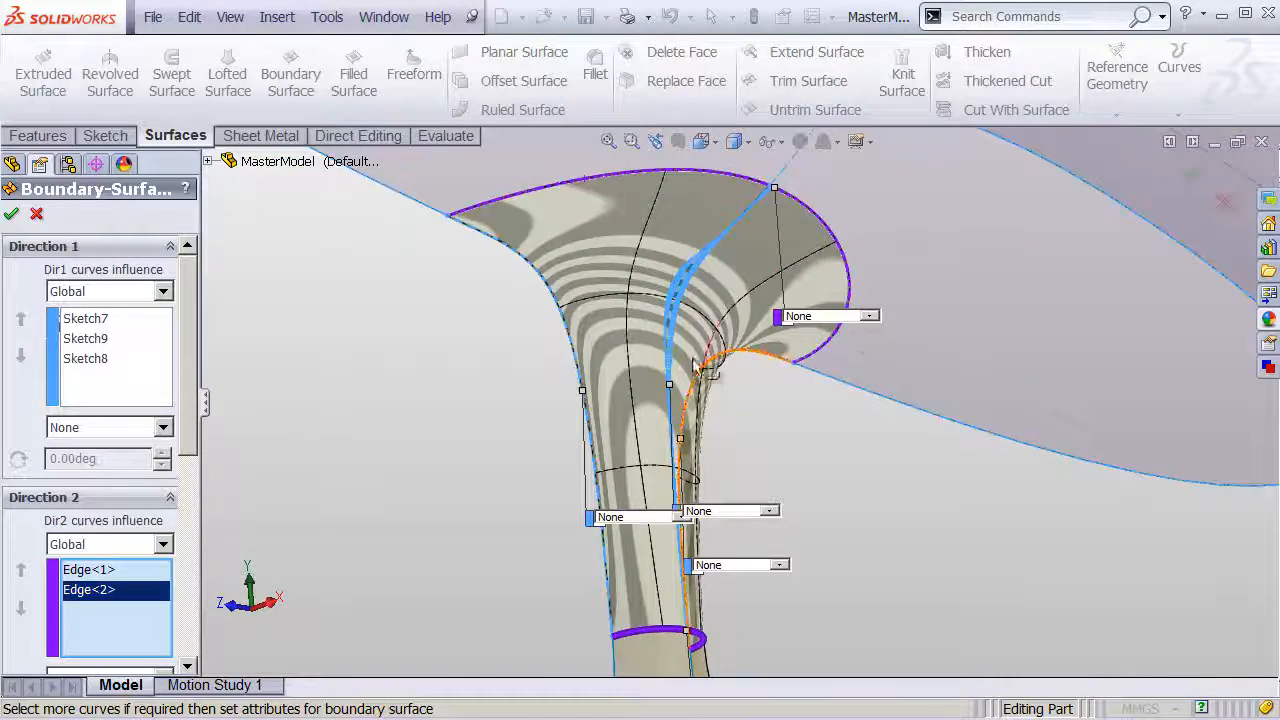
middle_click_drag(697, 365, 836, 340)
left_click(845, 320)
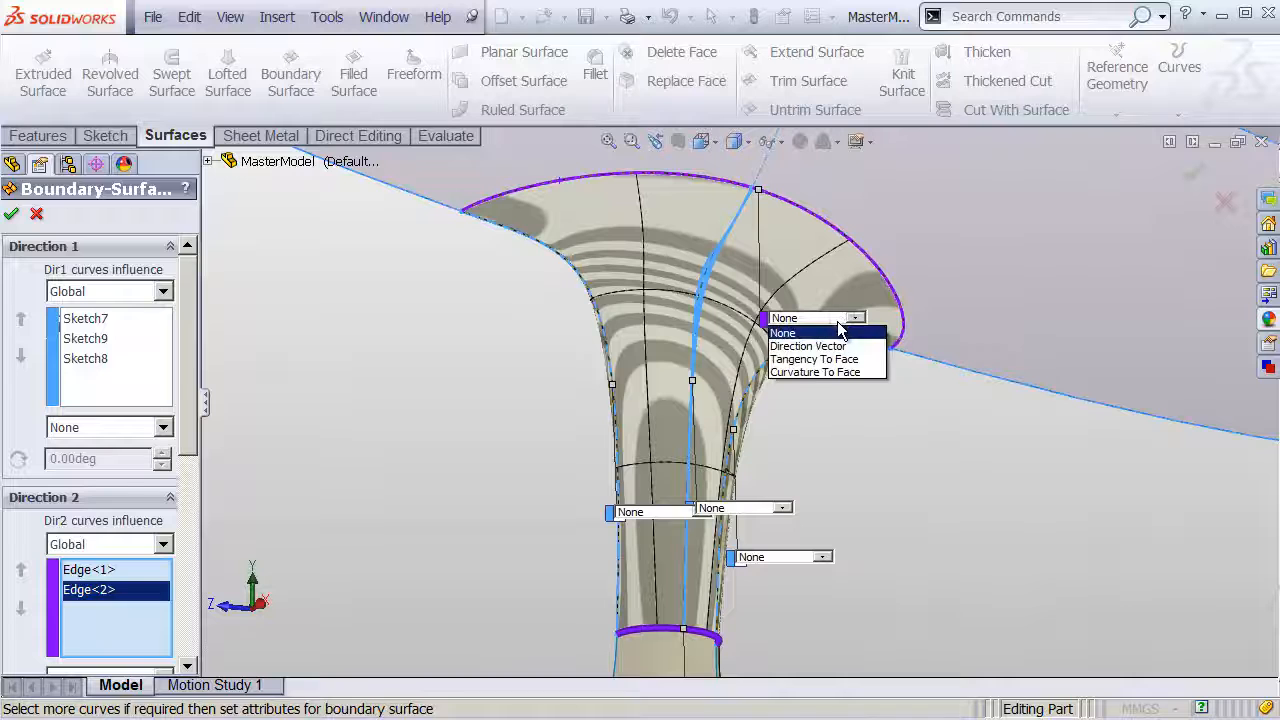
left_click(815, 372)
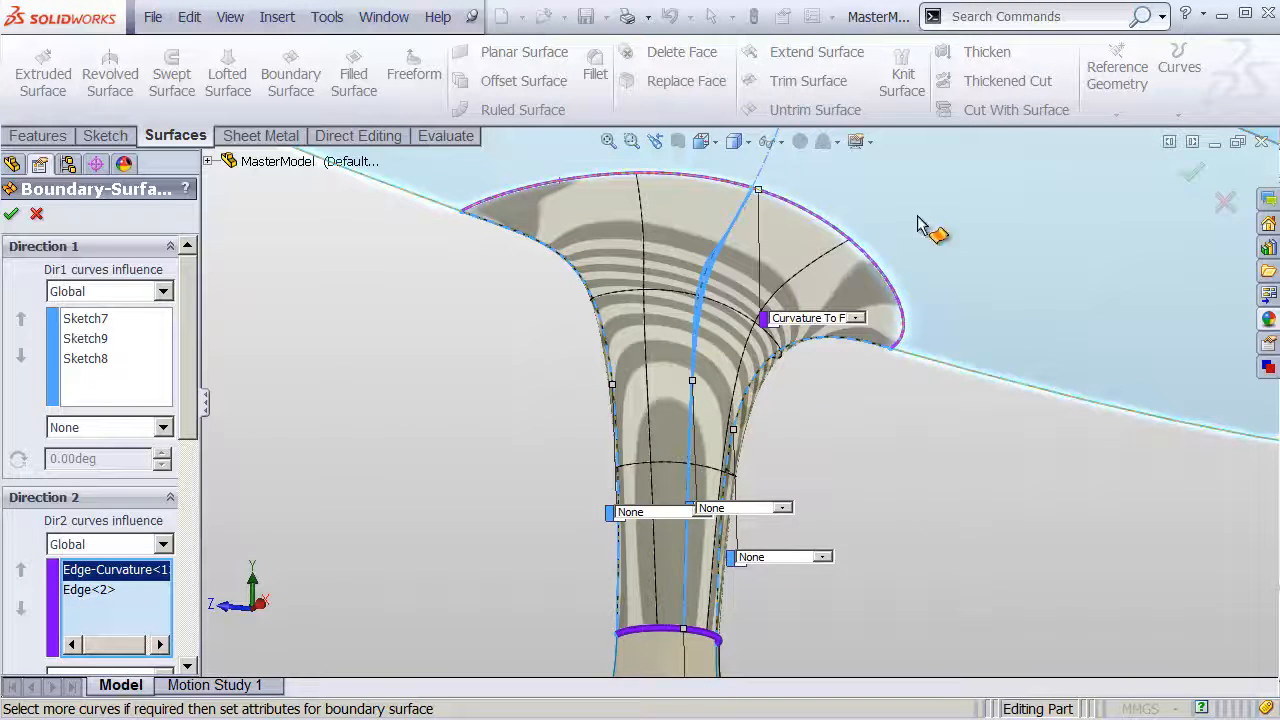
Set the lower direction 2 edge, where the stem meets the base, to Tangency To Face.
middle_click_drag(806, 386, 780, 394, "shift")
middle_click_drag(723, 437, 830, 588, "ctrl")
left_click(834, 592)
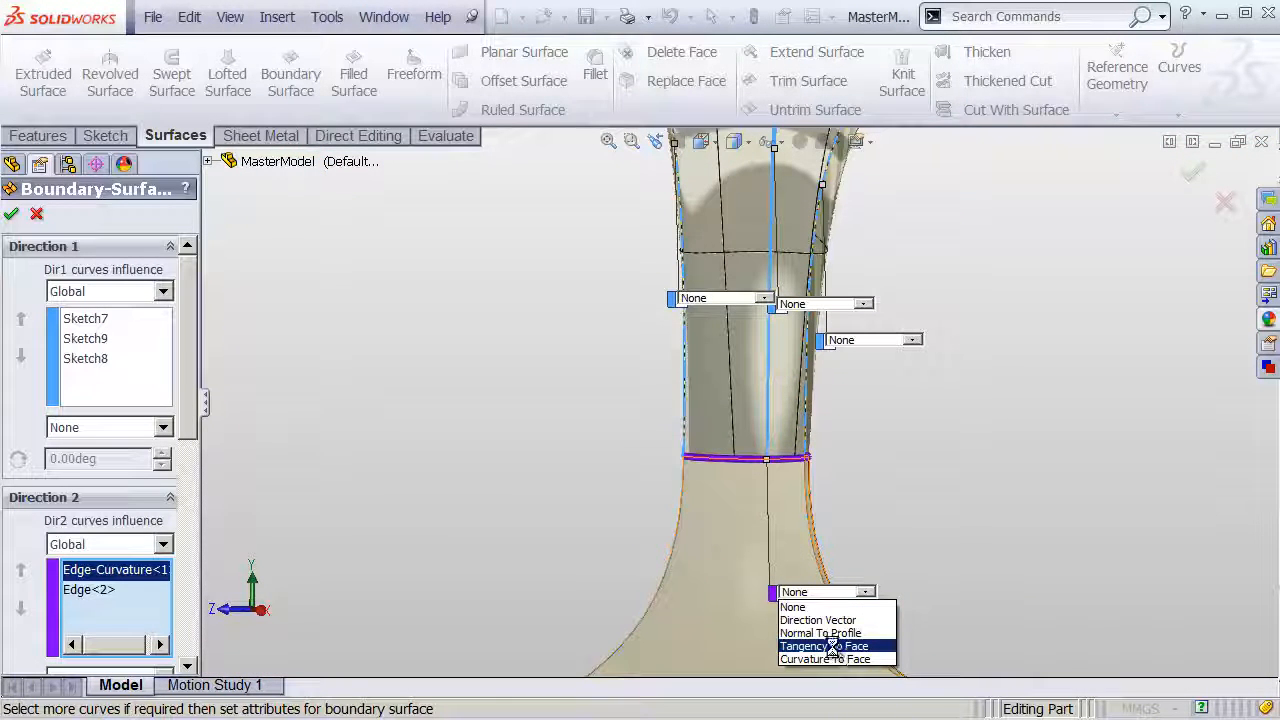
left_click(832, 646)
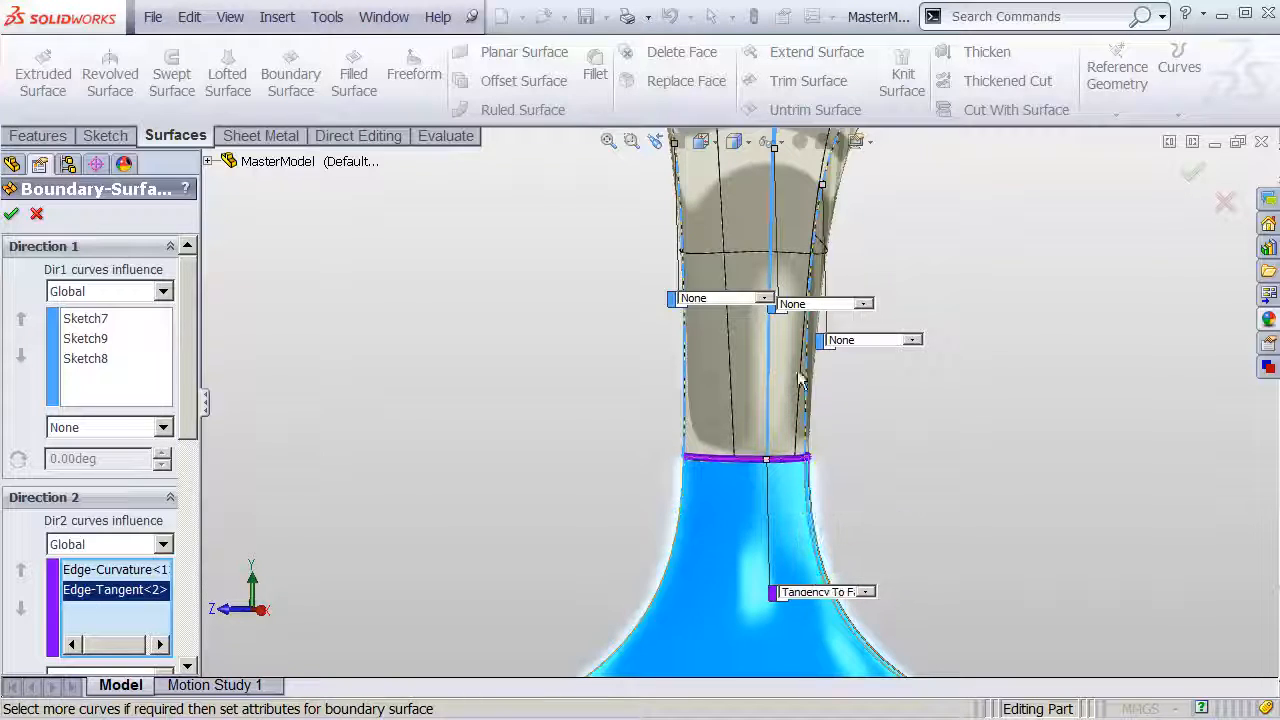
Set the outer direction 1 curves, Sketch7 and Sketch8, to Normal To Profile.
middle_click_drag(800, 378, 762, 388)
middle_click_drag(762, 388, 777, 441, "ctrl")
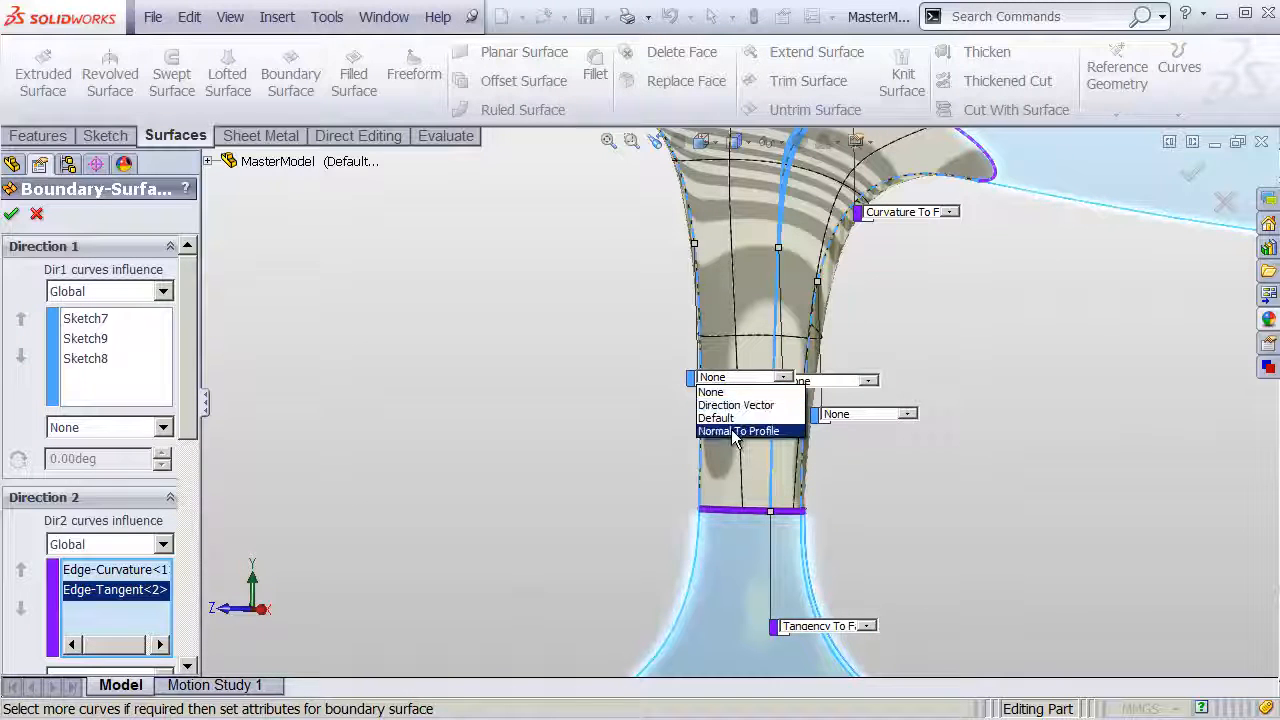
left_click(738, 431)
middle_click_drag(738, 431, 755, 270)
middle_click_drag(835, 253, 803, 278)
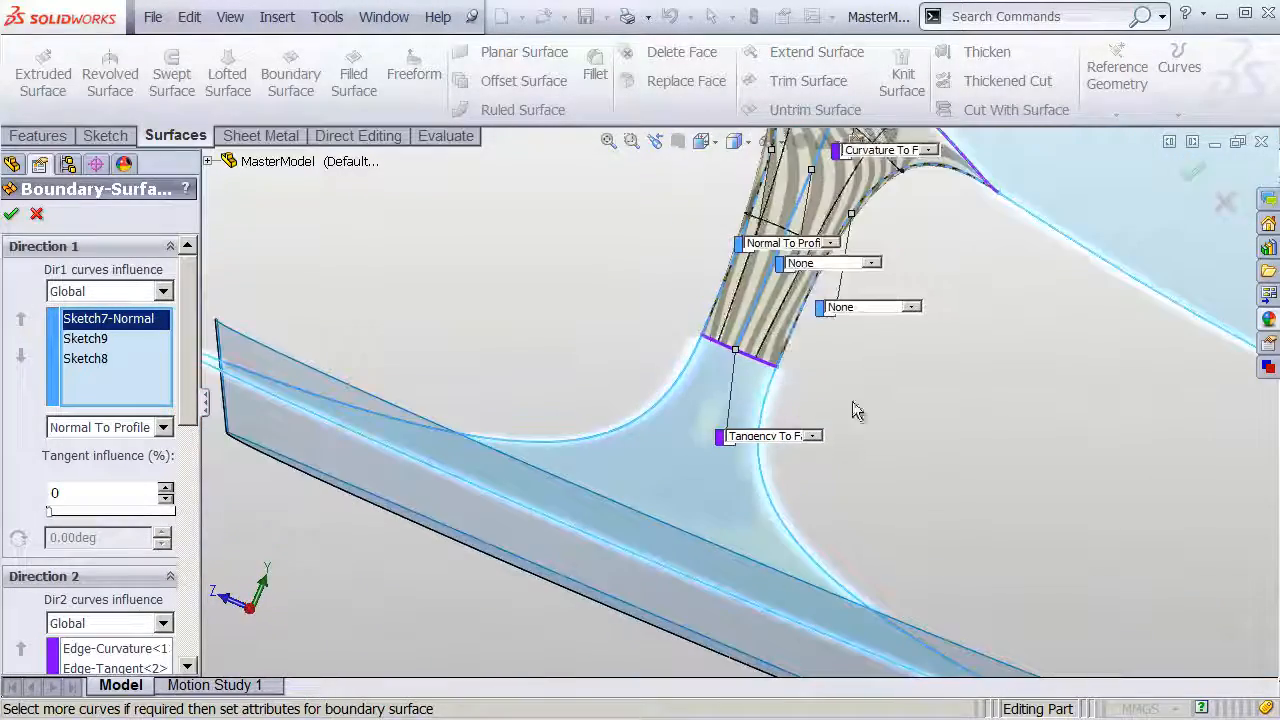
middle_click_drag(858, 410, 866, 480)
left_click(866, 478)
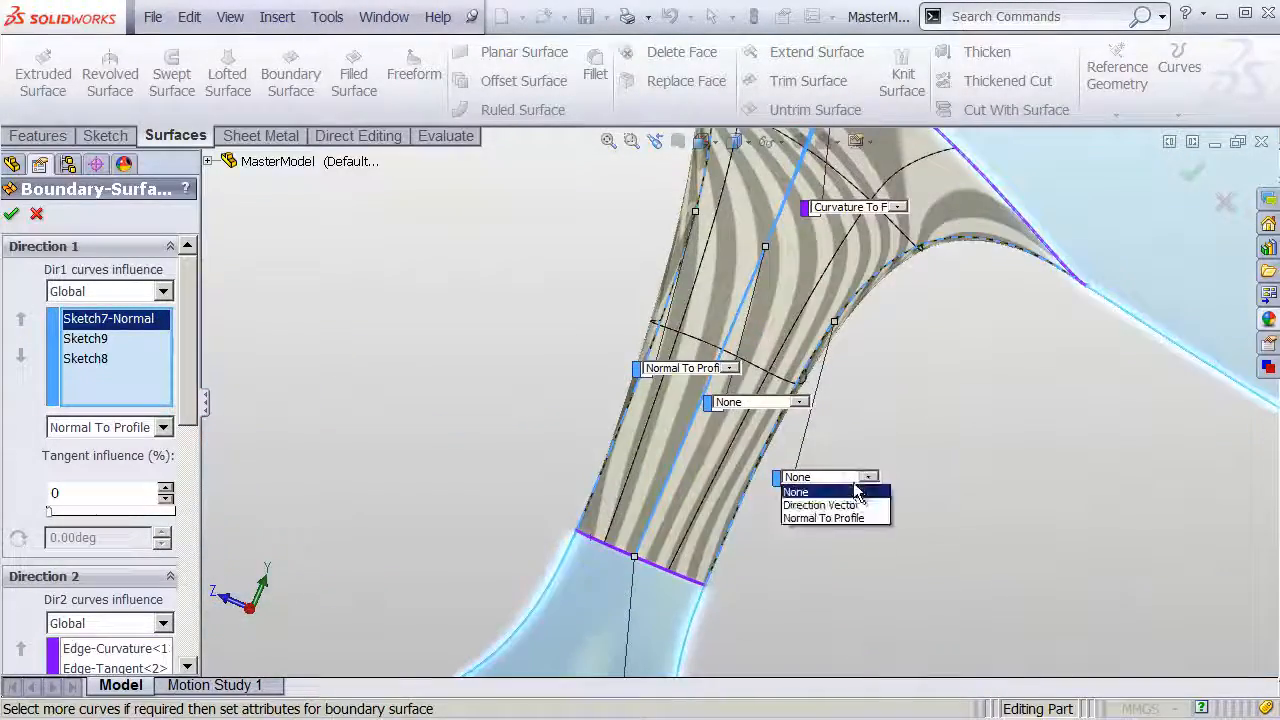
left_click(857, 517)
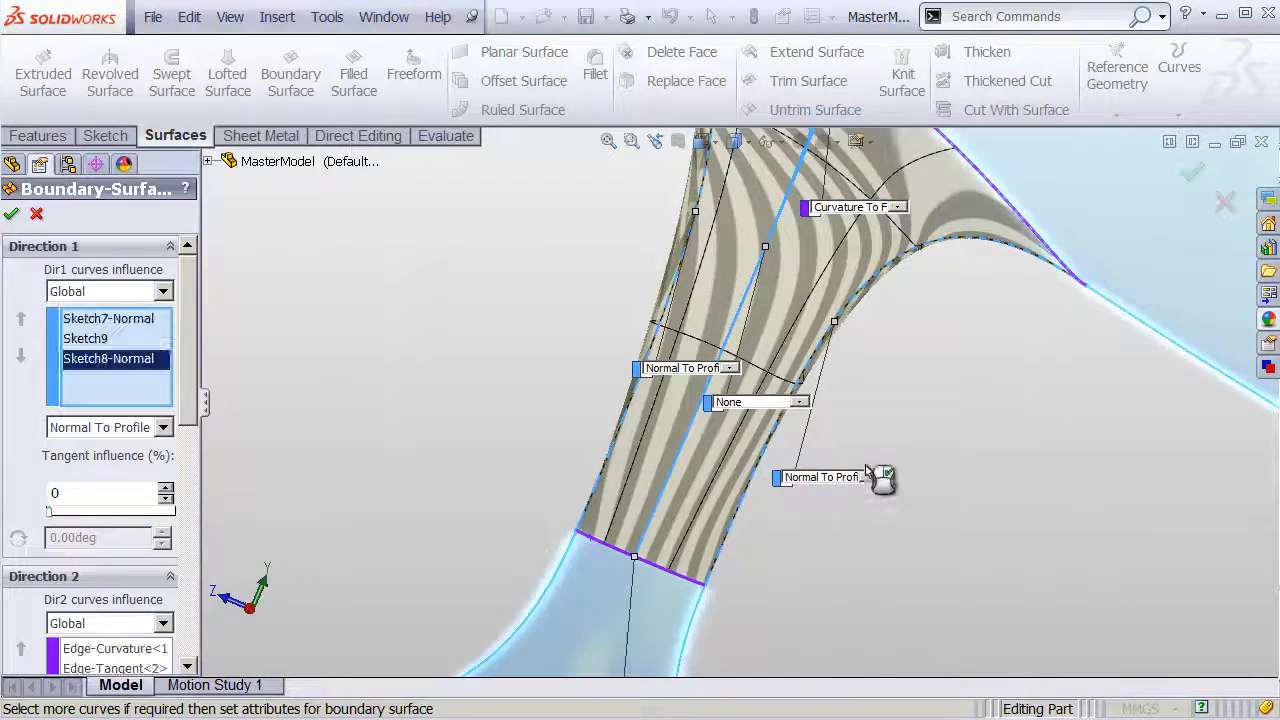
Try a tangent influence of 83% in direction 2 for the lower tangent edge.
mouse_move(722, 415)
middle_mouse_down()
mouse_move(714, 386)
mouse_move(757, 400)
mouse_move(727, 420)
mouse_move(733, 455)
middle_mouse_up()
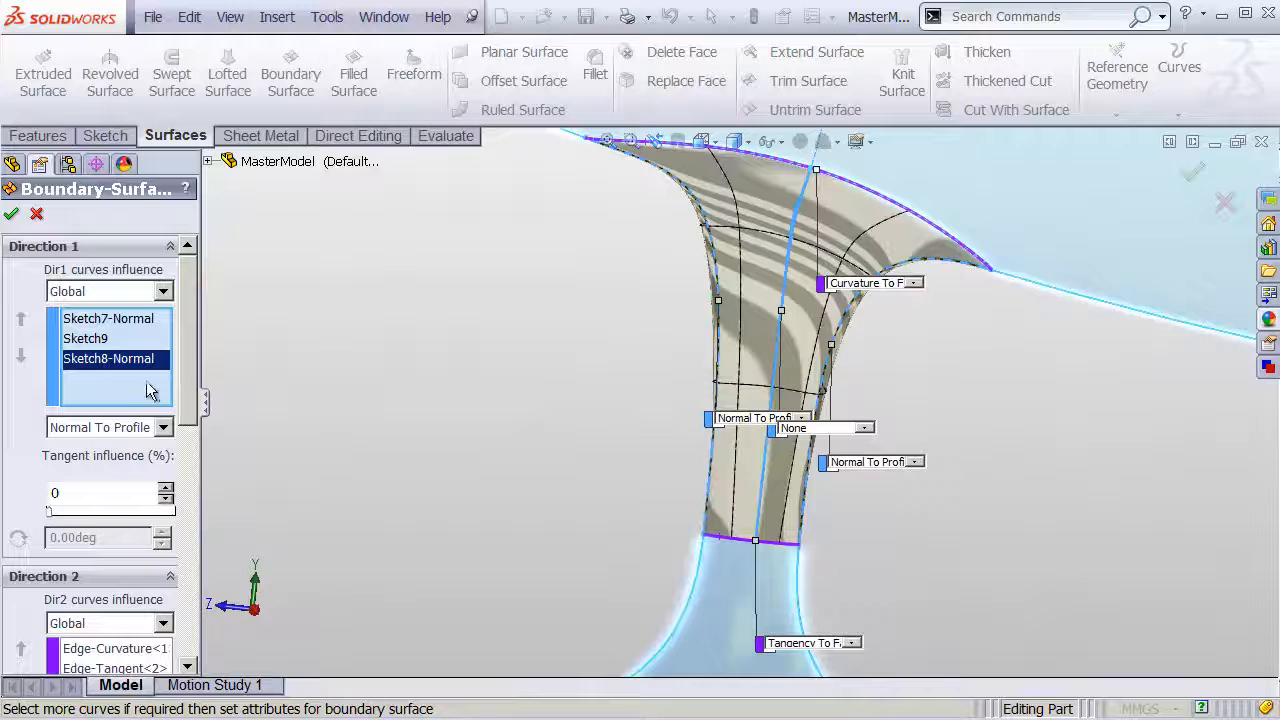
left_click_drag(187, 382, 186, 480)
left_click(126, 455)
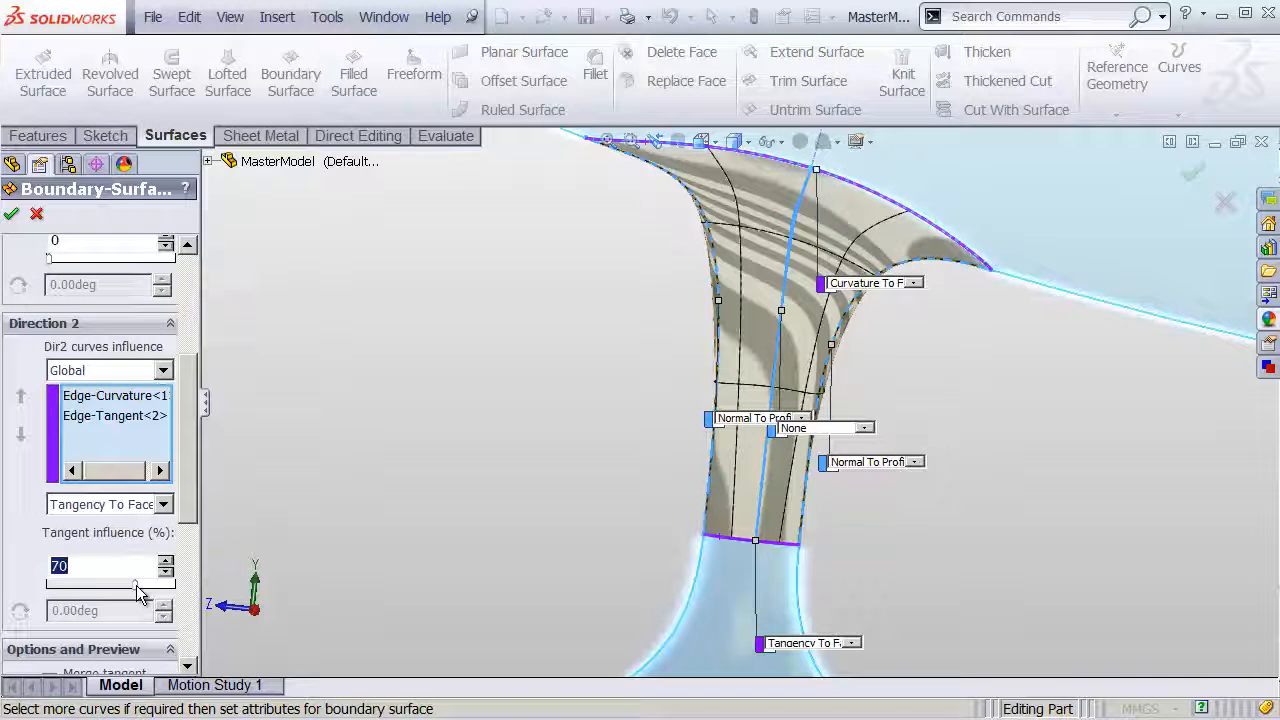
middle_click_drag(700, 372, 735, 371)
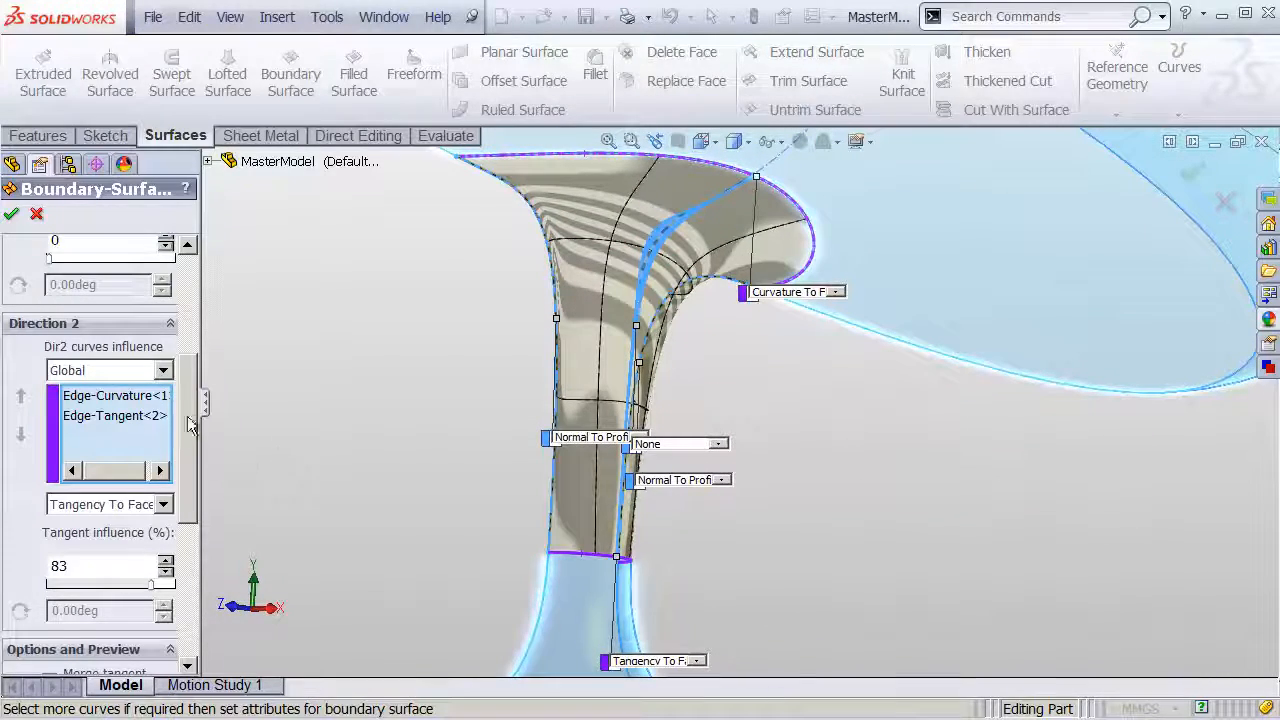
Set the direction 1 tangent influence to 100% and check the effect on the stem preview.
scroll(190, 425, "up", 5)
left_click_drag(90, 469, 105, 469)
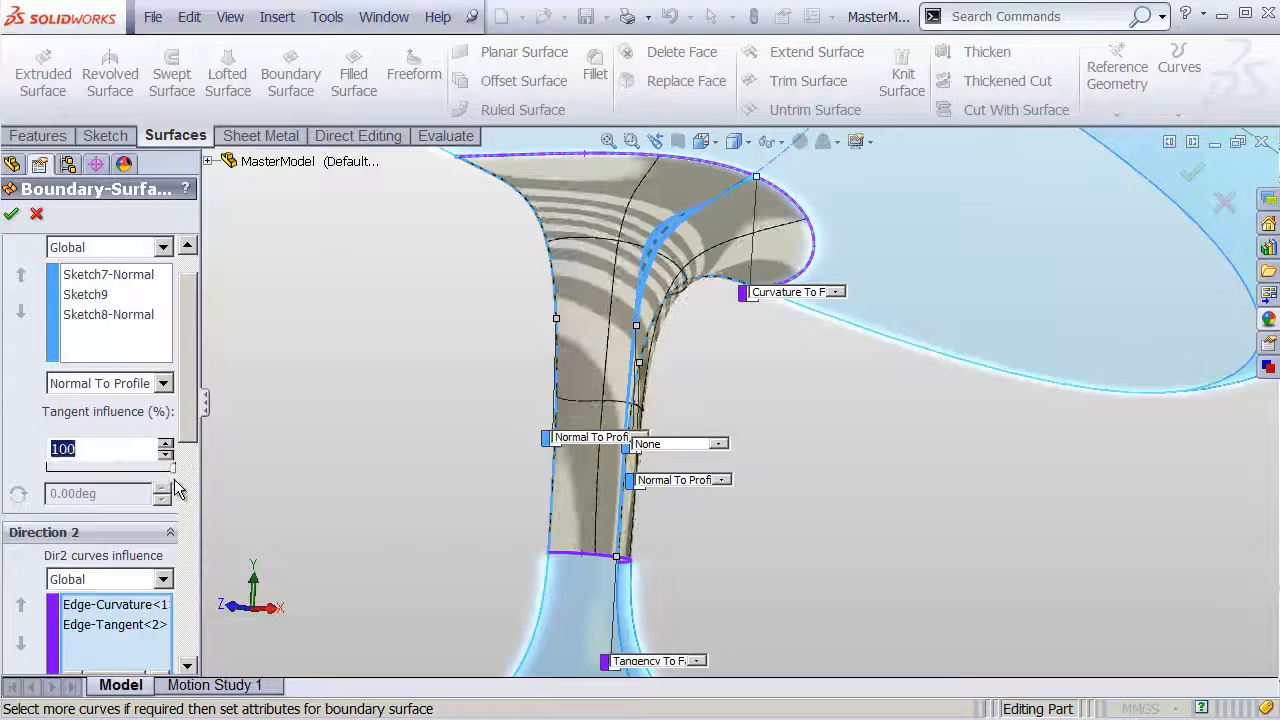
middle_click_drag(657, 337, 612, 340)
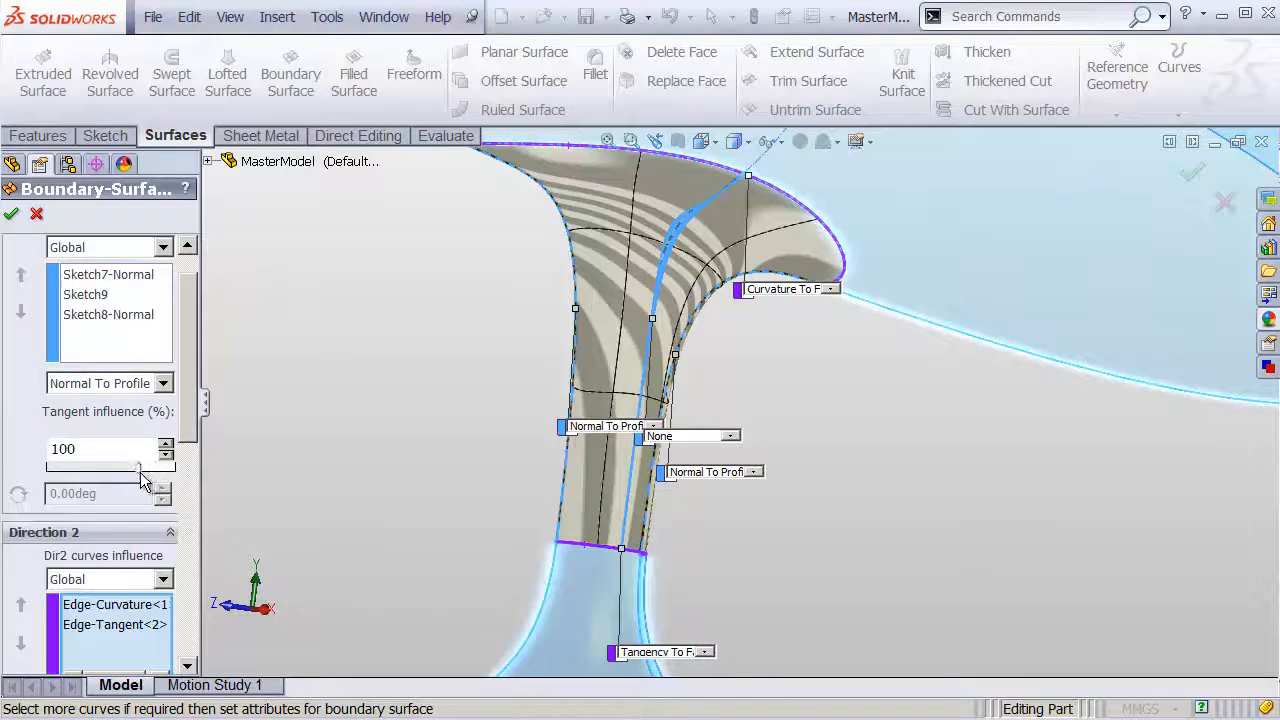
middle_click_drag(614, 394, 638, 385)
Set the direction 2 tangent influence to 0% and create the boundary surface.
left_click_drag(191, 426, 181, 528)
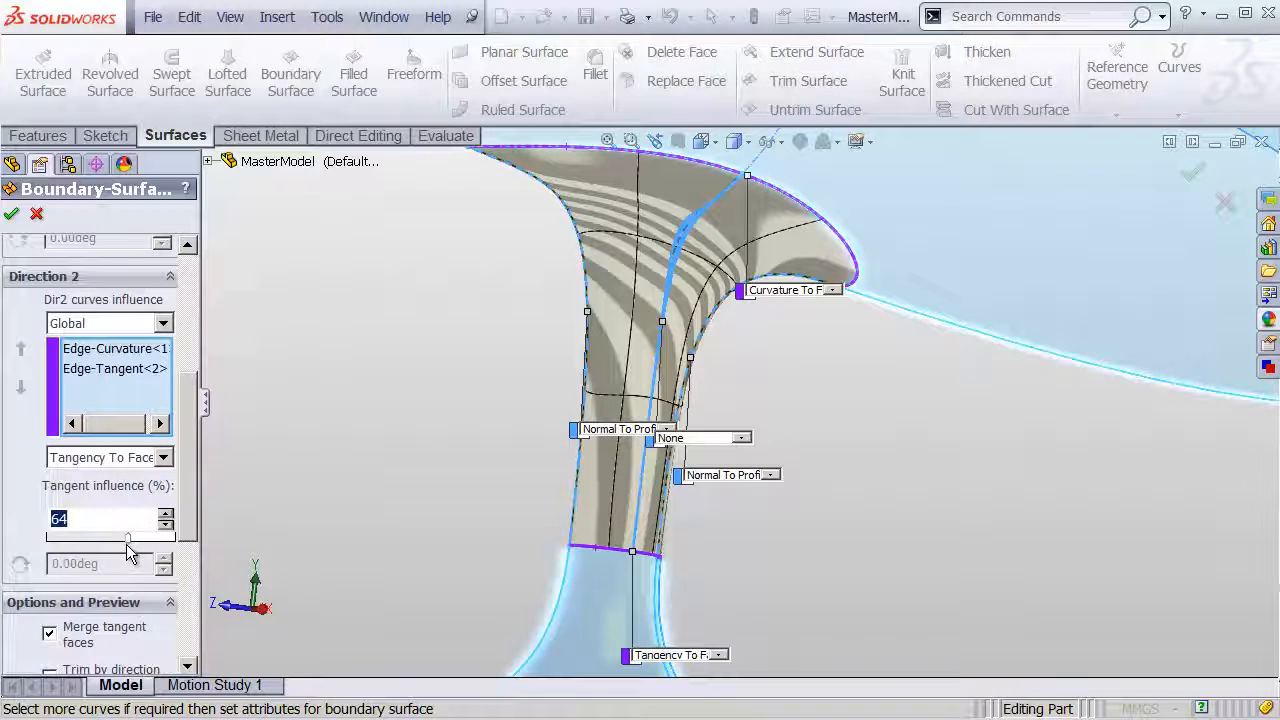
left_click_drag(127, 538, 49, 555)
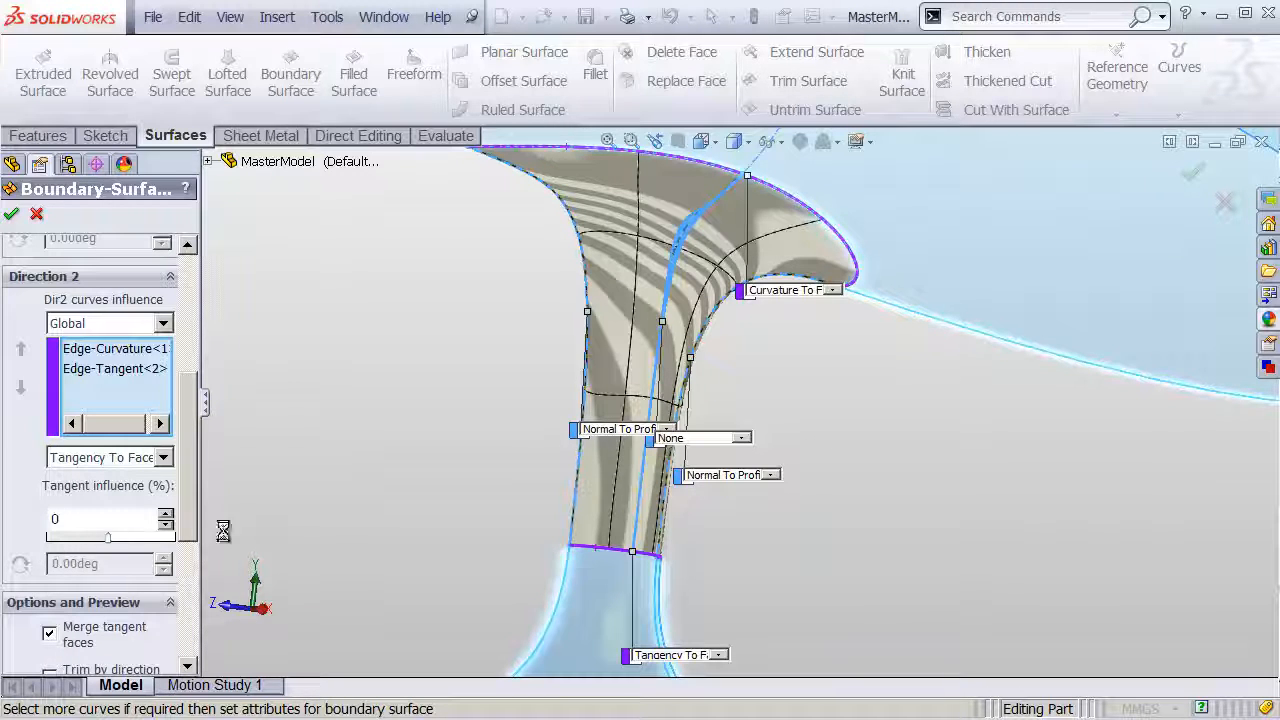
left_click(1192, 174)
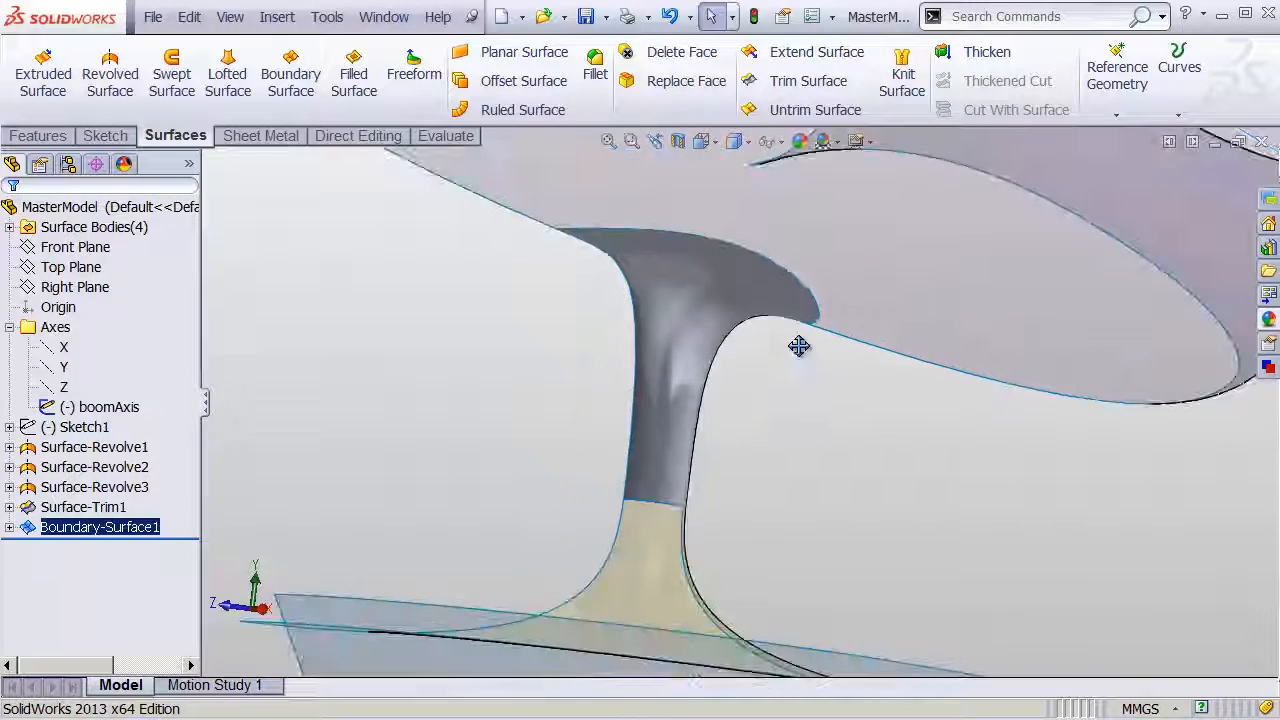
Apply the slab appearance to the new stem boundary surface.
middle_click_drag(799, 346, 821, 382, "ctrl")
middle_click_drag(831, 294, 868, 356)
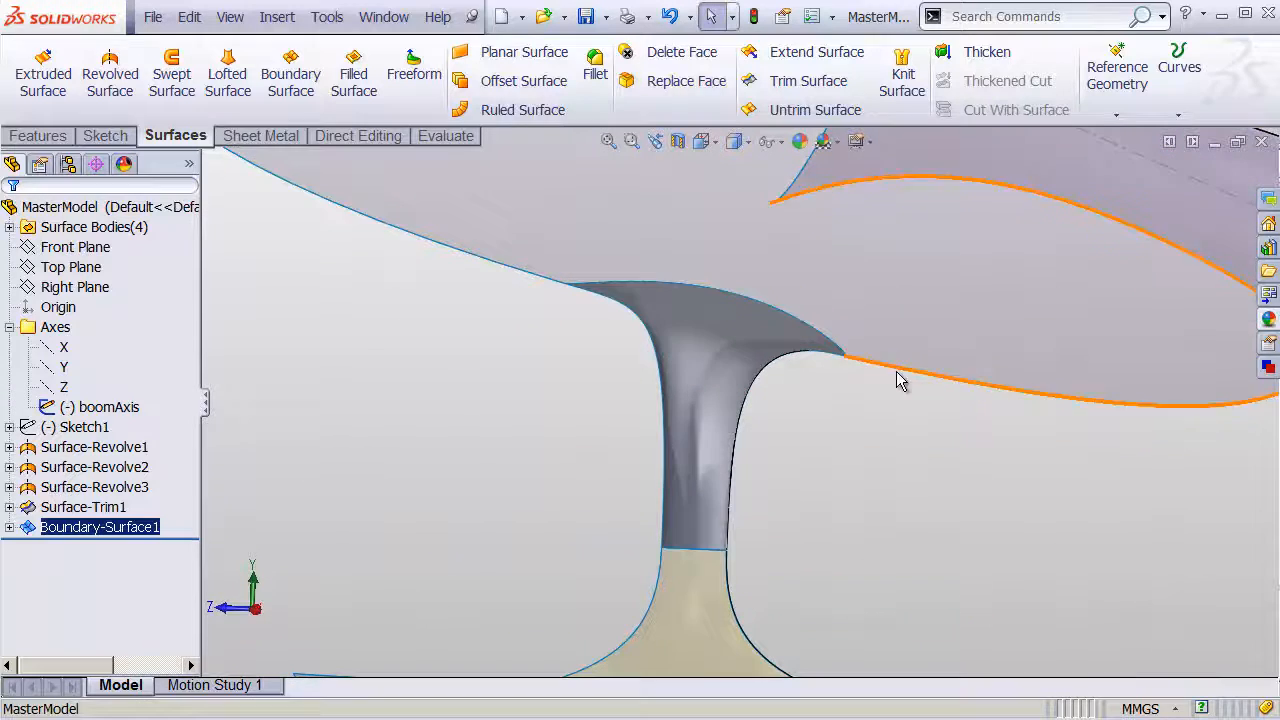
left_click(1269, 319)
scroll(1271, 622, "up", 3)
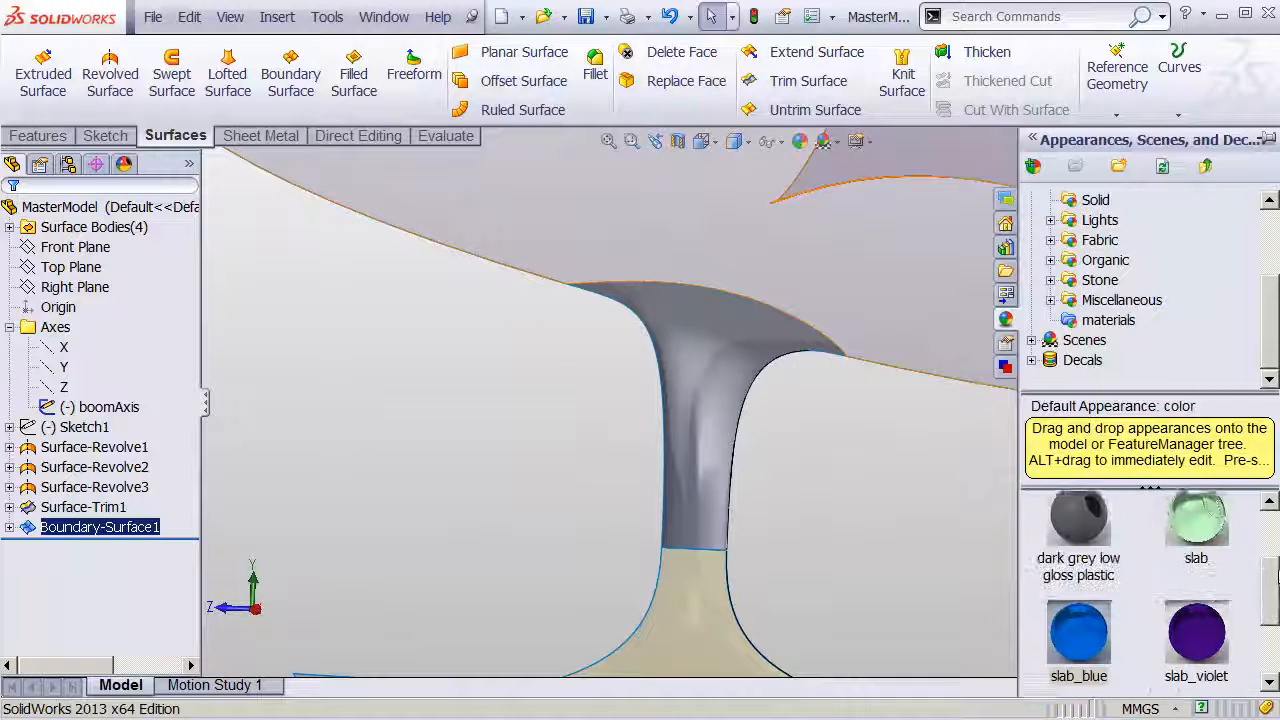
left_click_drag(1188, 545, 668, 410)
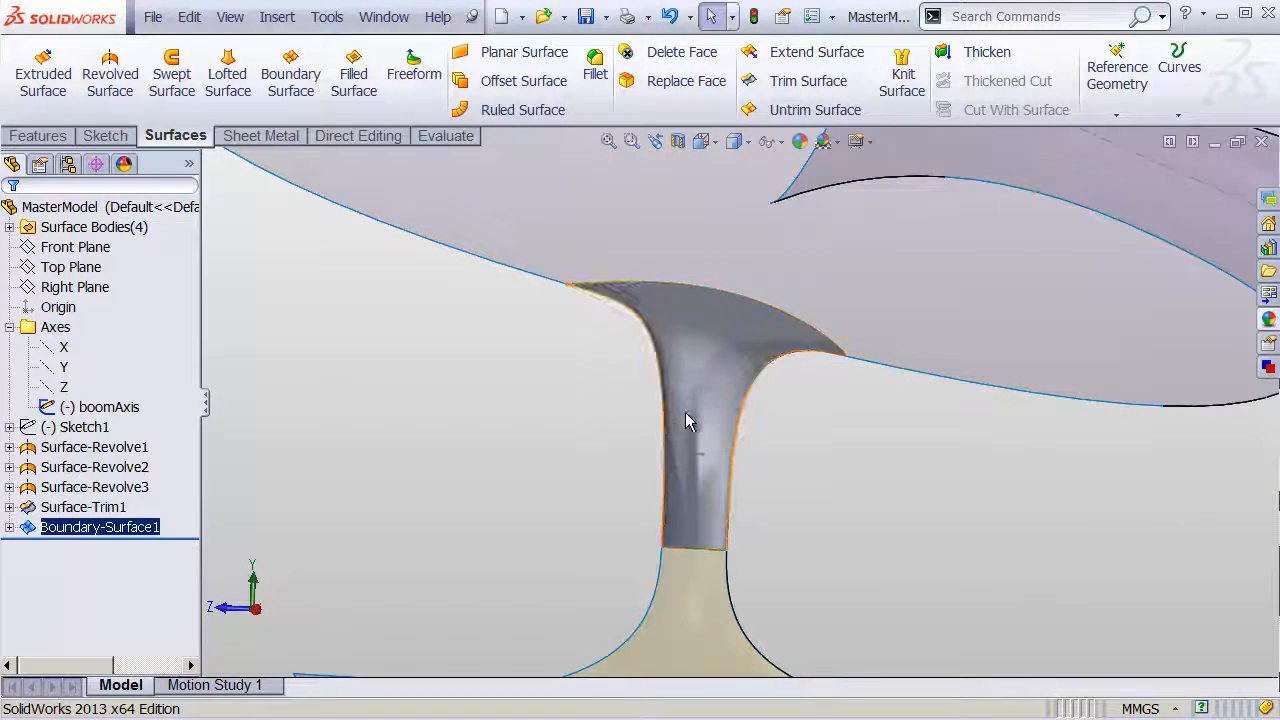
left_click(688, 408)
Turn on the zebra stripes display to evaluate the continuity of the stem surfaces.
middle_click_drag(846, 484, 840, 440)
middle_click_drag(840, 514, 836, 600, "shift")
middle_click_drag(812, 443, 843, 294)
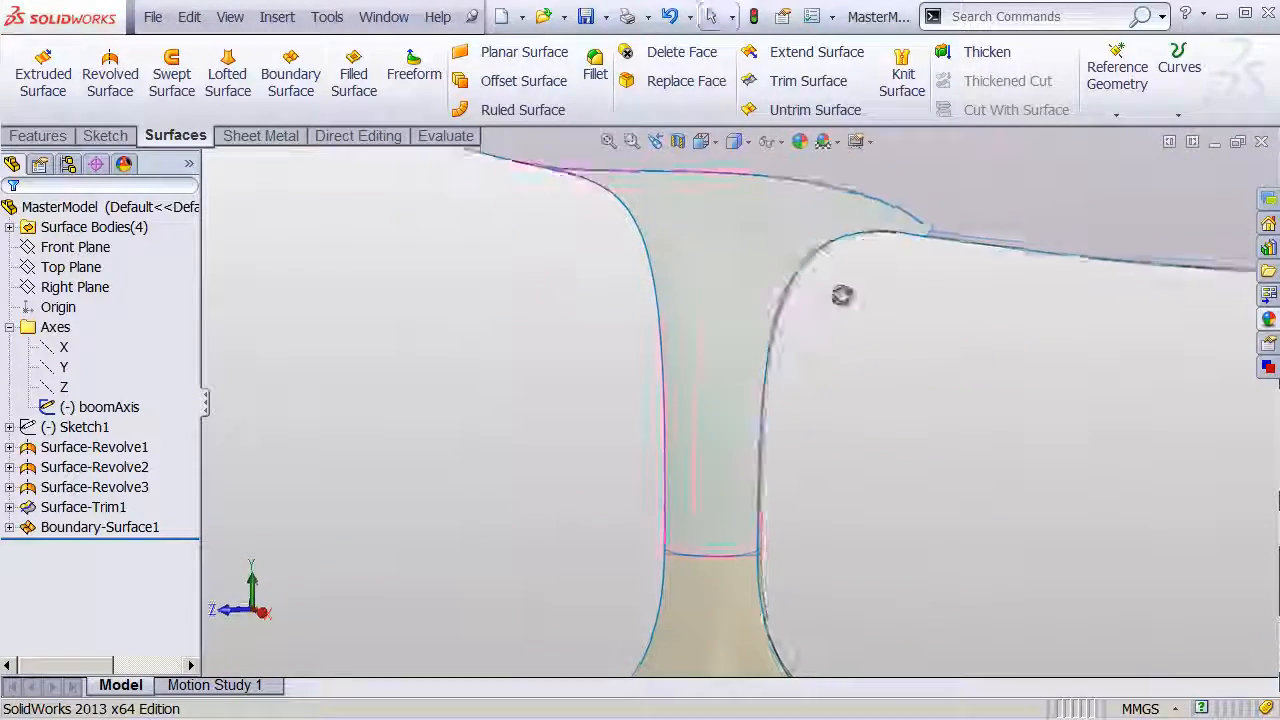
left_click(445, 137)
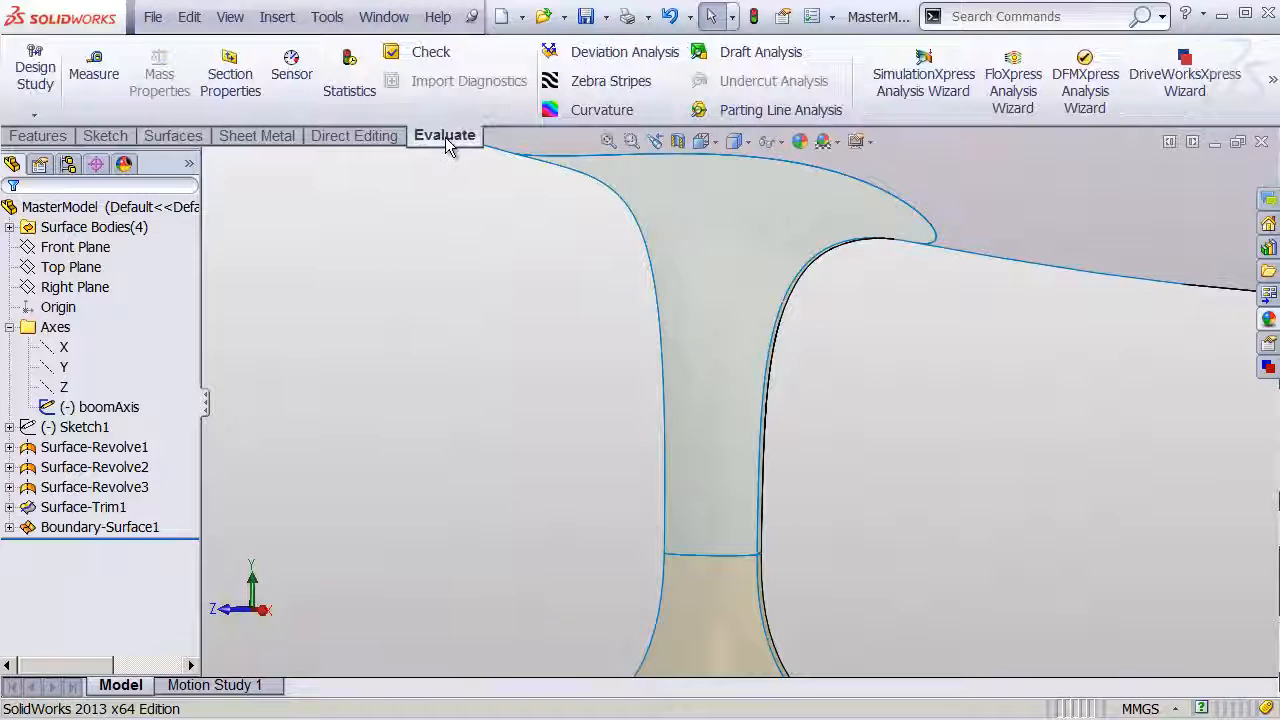
right_click(445, 142)
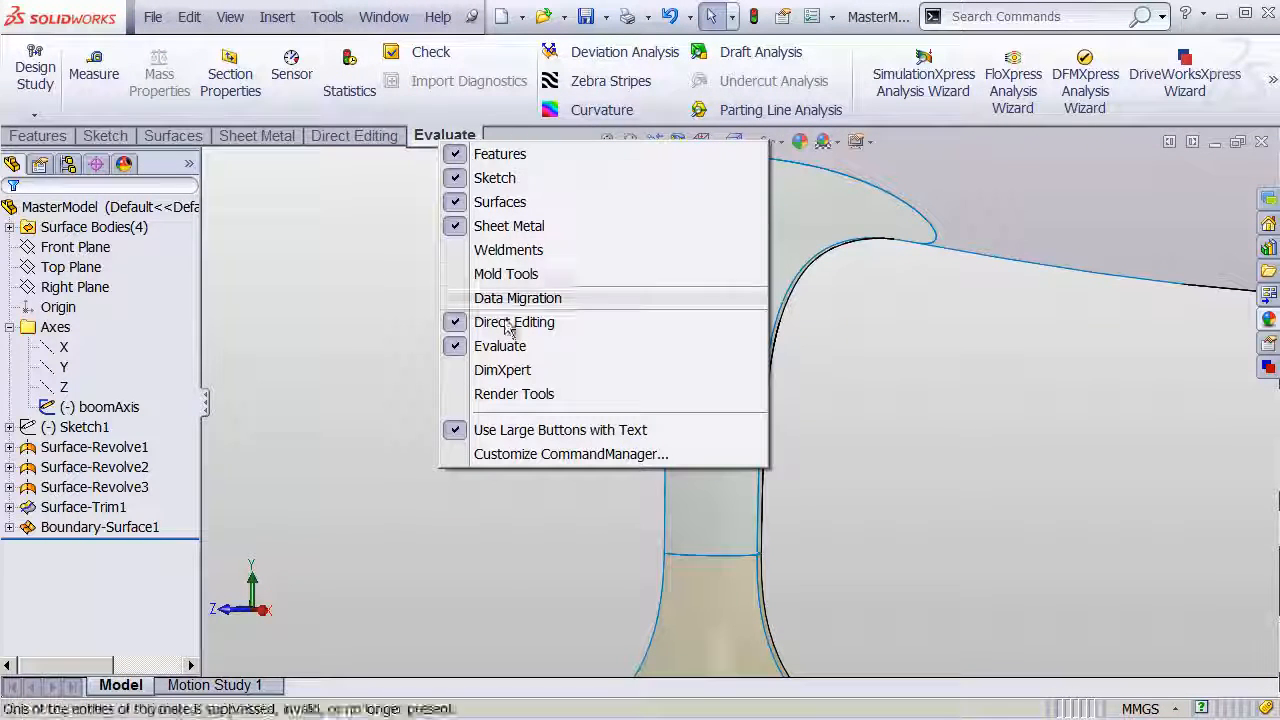
left_click(370, 260)
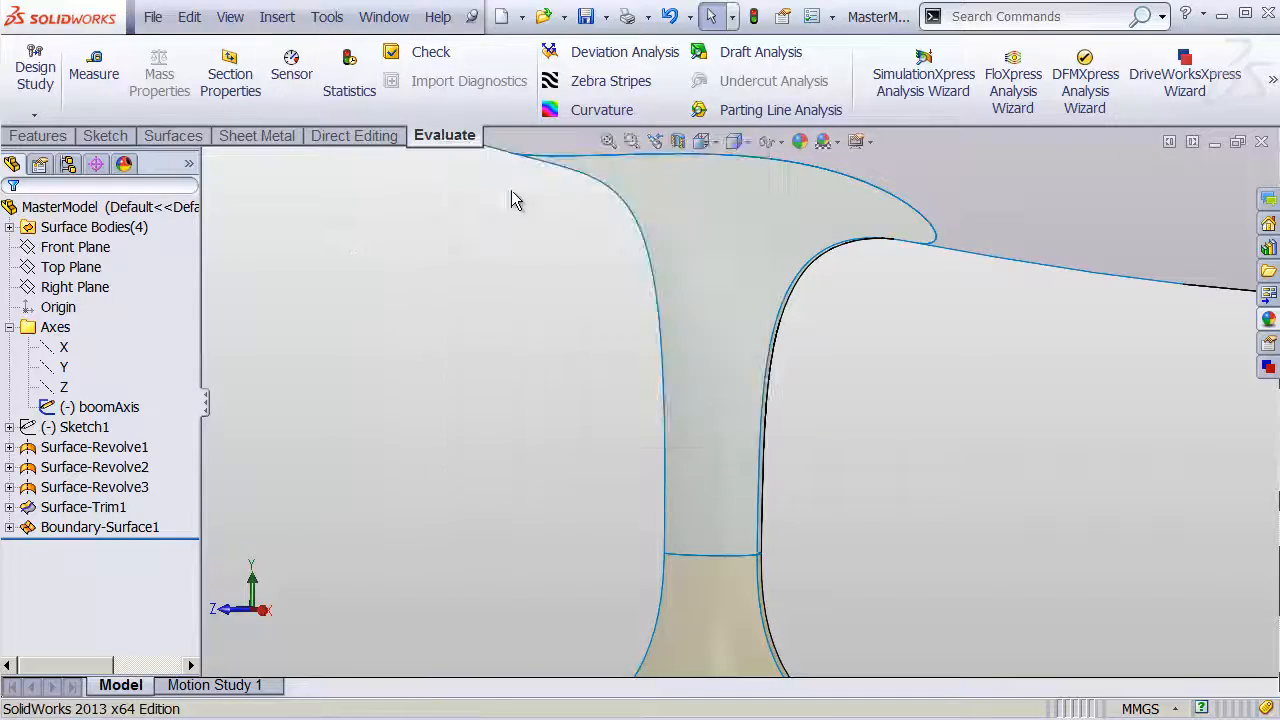
left_click(594, 85)
right_click(964, 400)
Examine how the zebra stripes flow across the stem surface's upper edge with the body and its lower edge with the base.
middle_click_drag(964, 400, 912, 394)
middle_click_drag(912, 394, 820, 349, "ctrl")
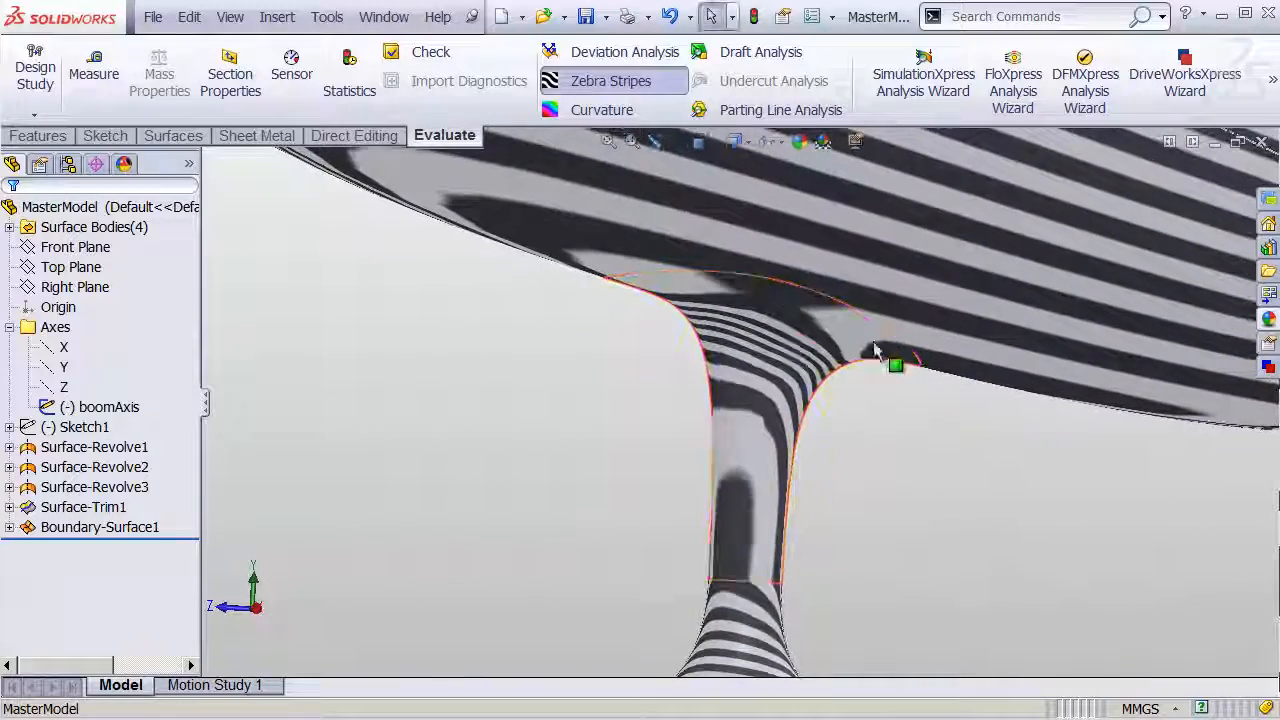
middle_click_drag(925, 330, 964, 314, "shift")
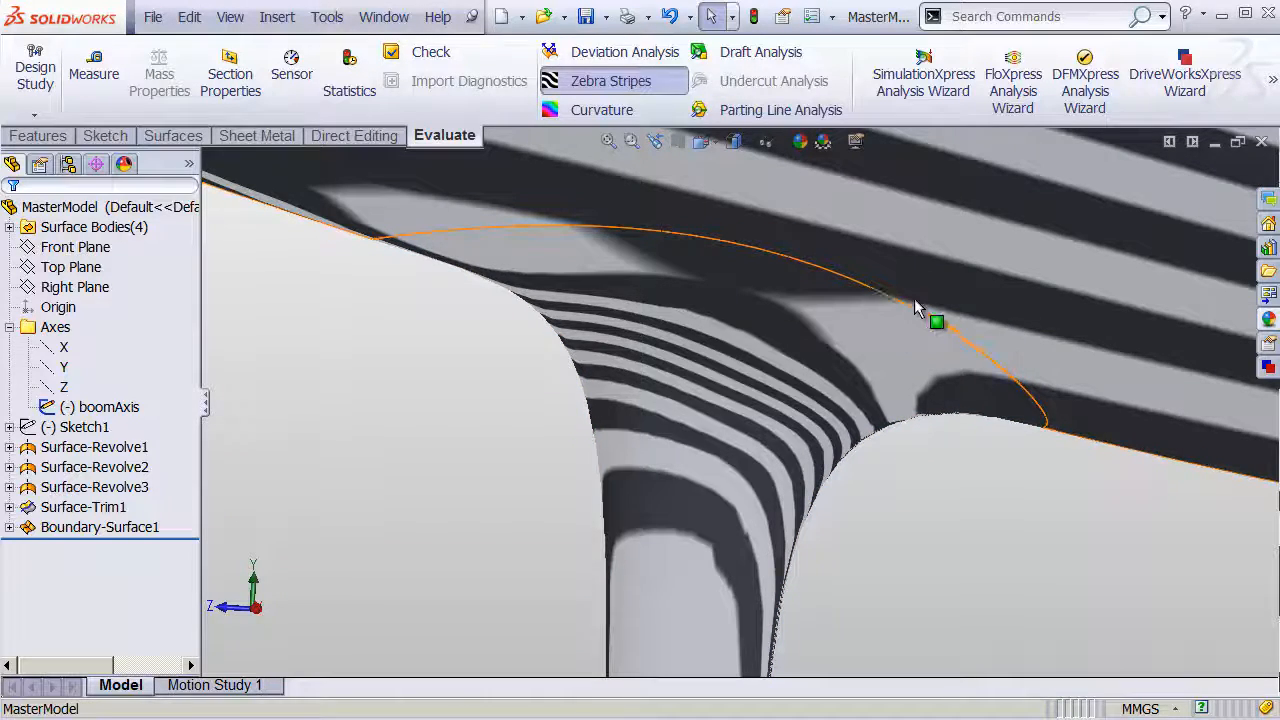
mouse_move(869, 326)
middle_mouse_down()
mouse_move(869, 338)
mouse_move(869, 326)
middle_mouse_up()
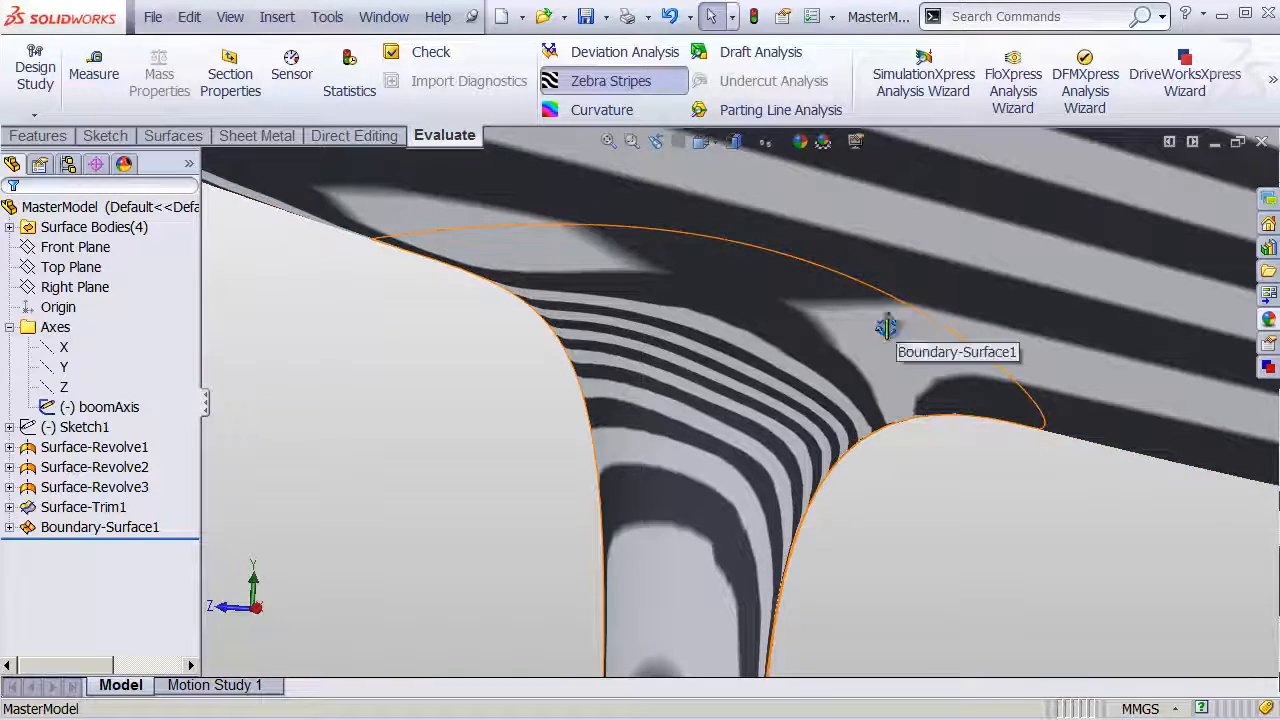
middle_click_drag(886, 323, 922, 311)
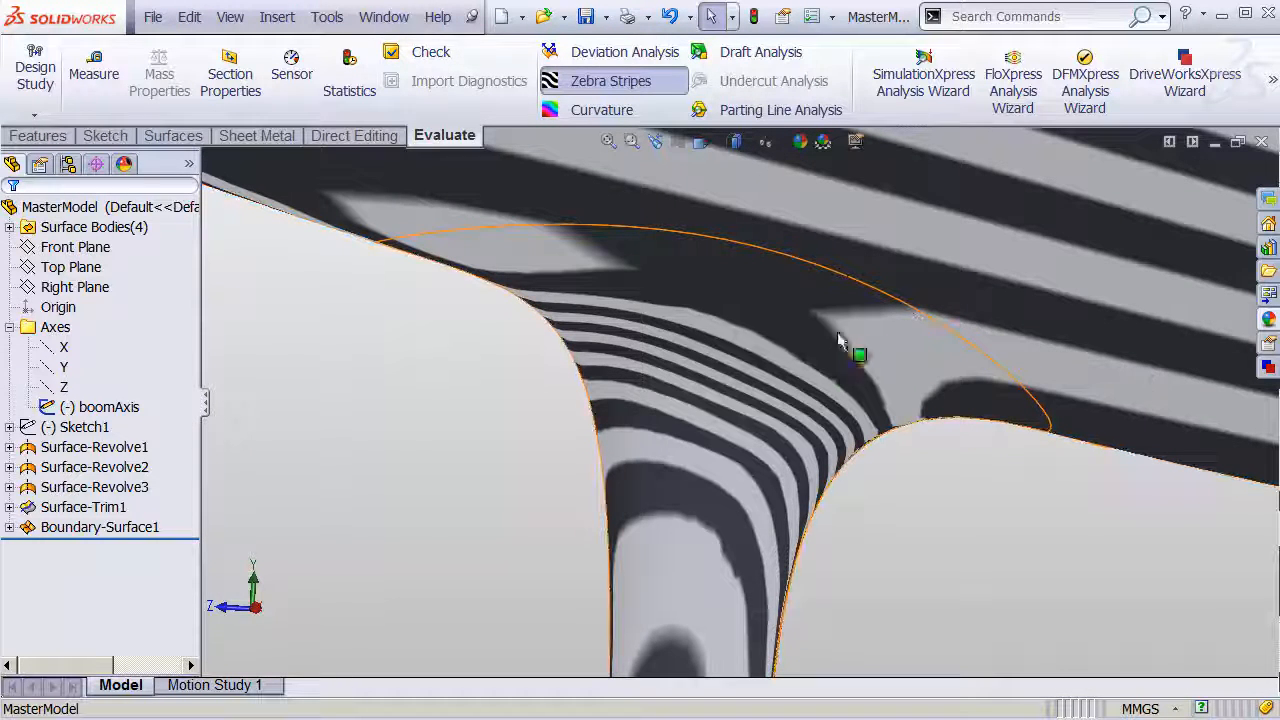
middle_click_drag(1021, 383, 840, 400)
middle_click_drag(840, 400, 858, 185, "ctrl")
middle_click_drag(785, 465, 780, 505)
middle_click_drag(855, 515, 843, 383)
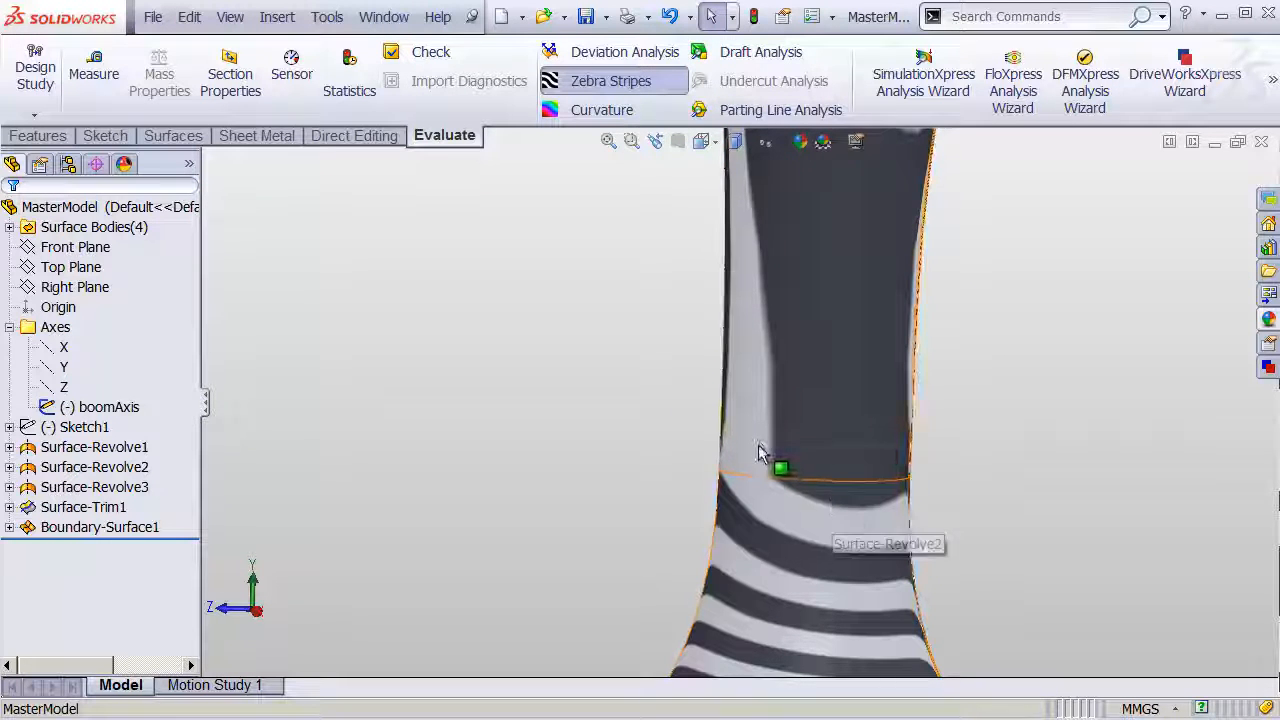
middle_click_drag(785, 391, 715, 357, "shift")
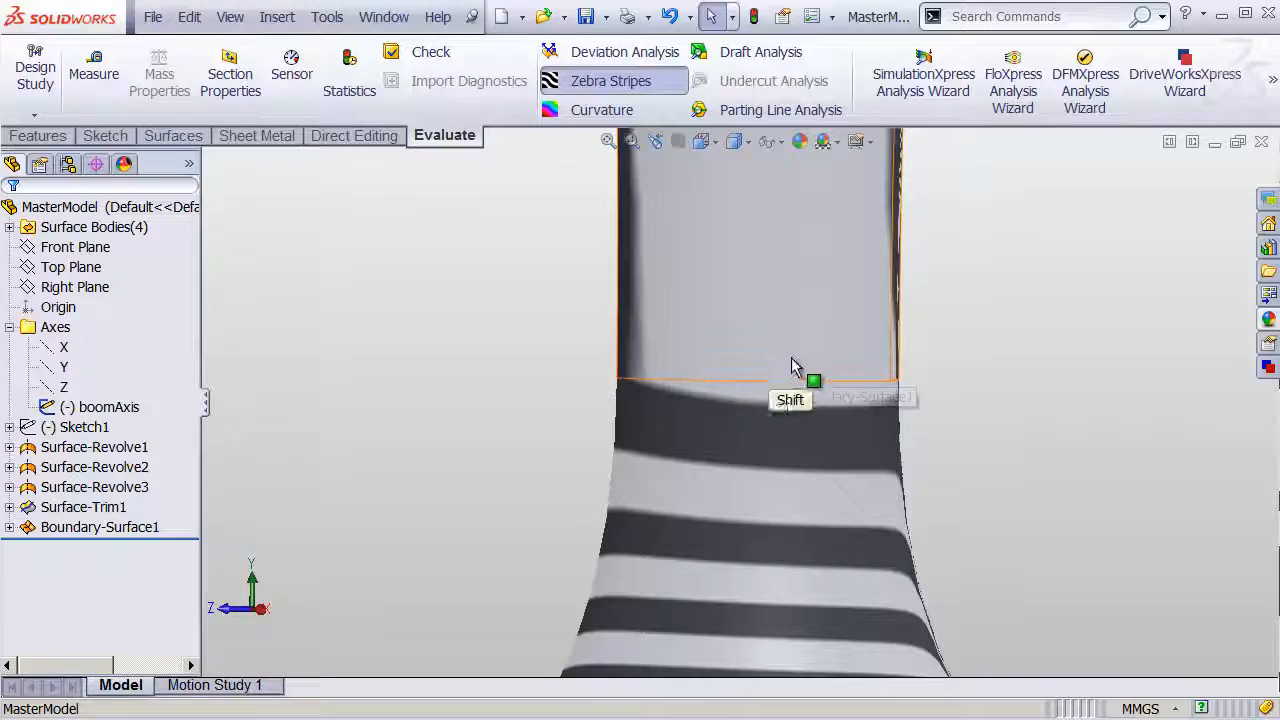
Turn off the zebra stripes and close the master model part to return to the MagDan_M8 assembly.
middle_click_drag(791, 365, 796, 478, "shift")
middle_click_drag(796, 478, 788, 446)
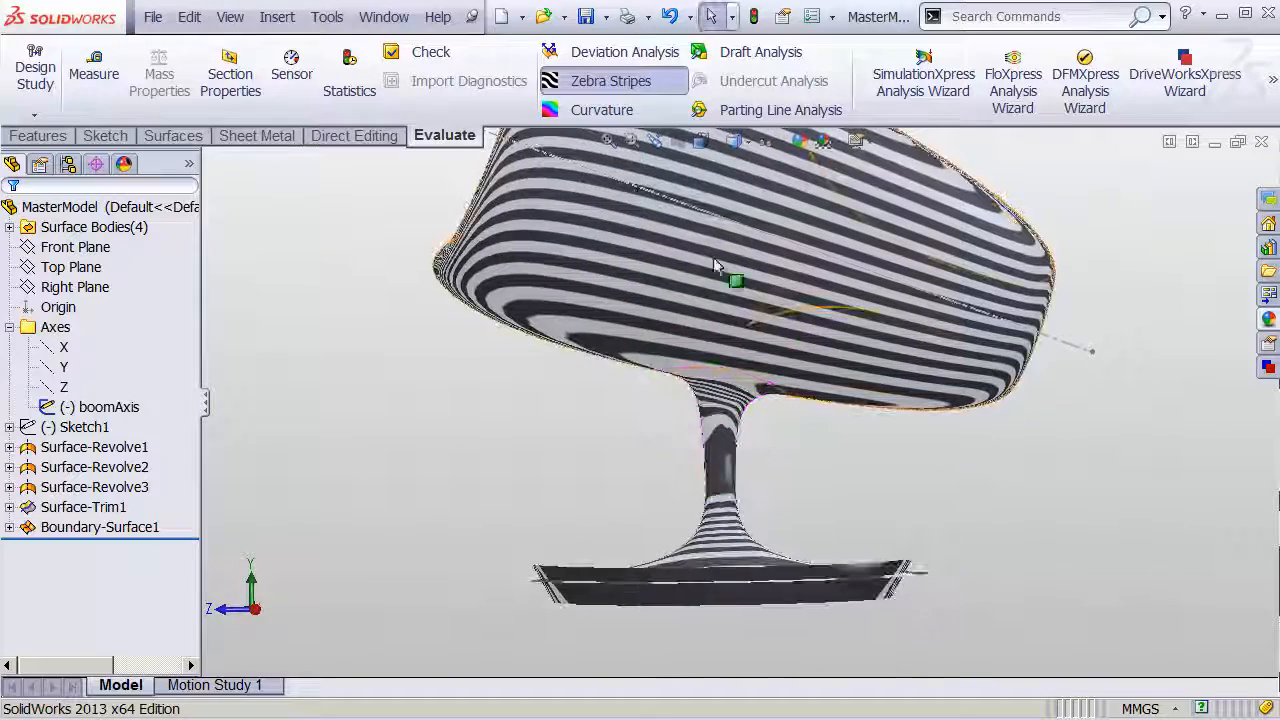
left_click(620, 88)
mouse_move(877, 394)
middle_mouse_down("ctrl")
mouse_move(786, 448)
mouse_move(769, 489)
mouse_move(808, 500)
middle_mouse_up("ctrl")
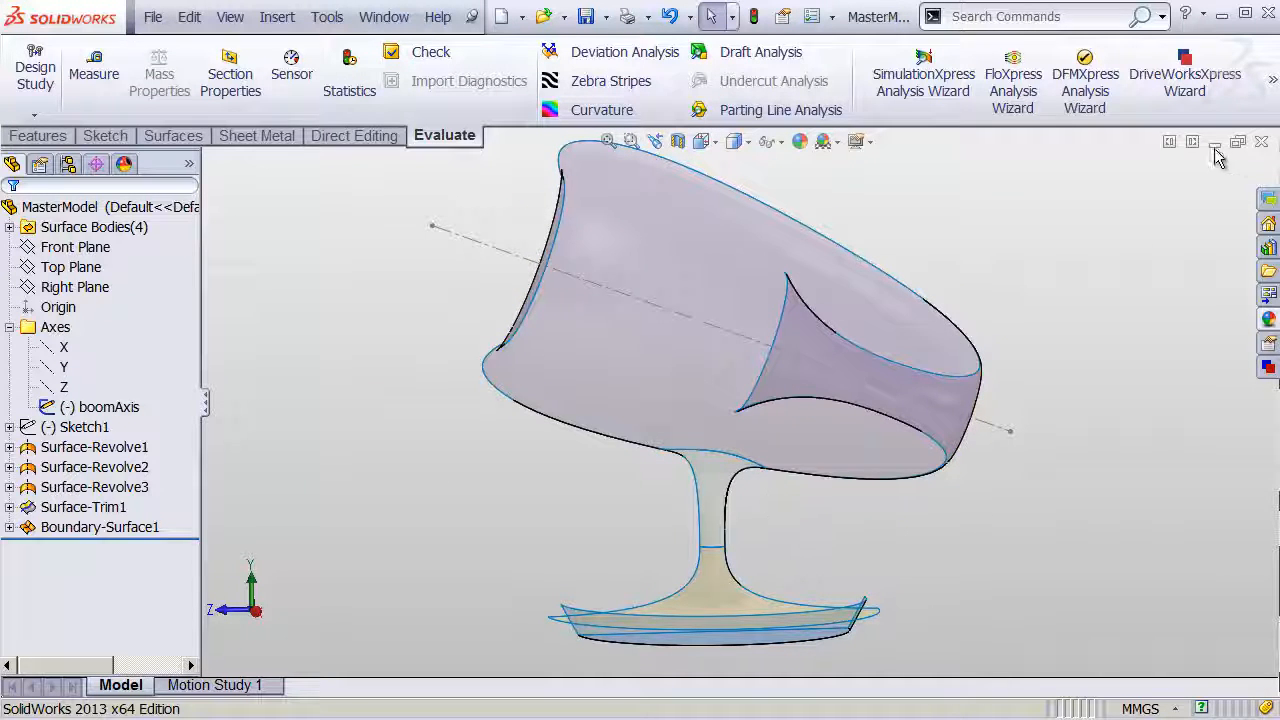
left_click(1261, 143)
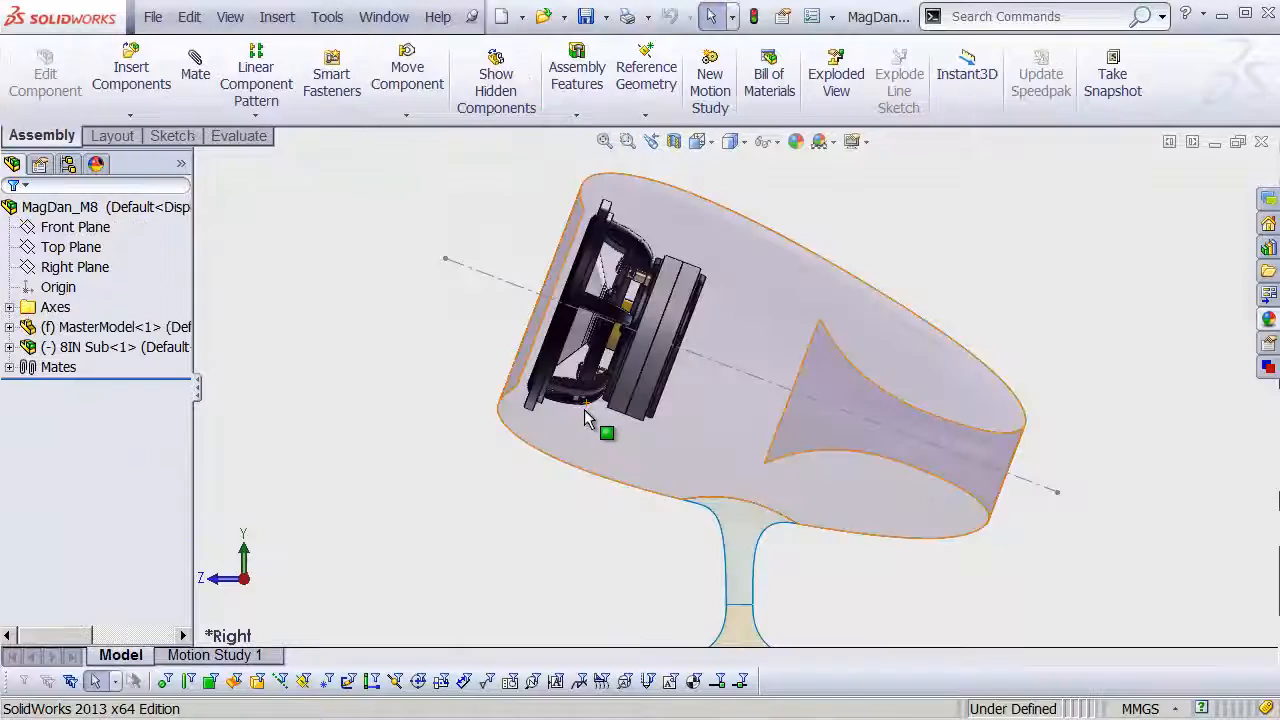
Start editing the MasterModel part in the context of the assembly, with the 8-inch speaker as reference.
middle_click_drag(634, 375, 705, 355, "shift")
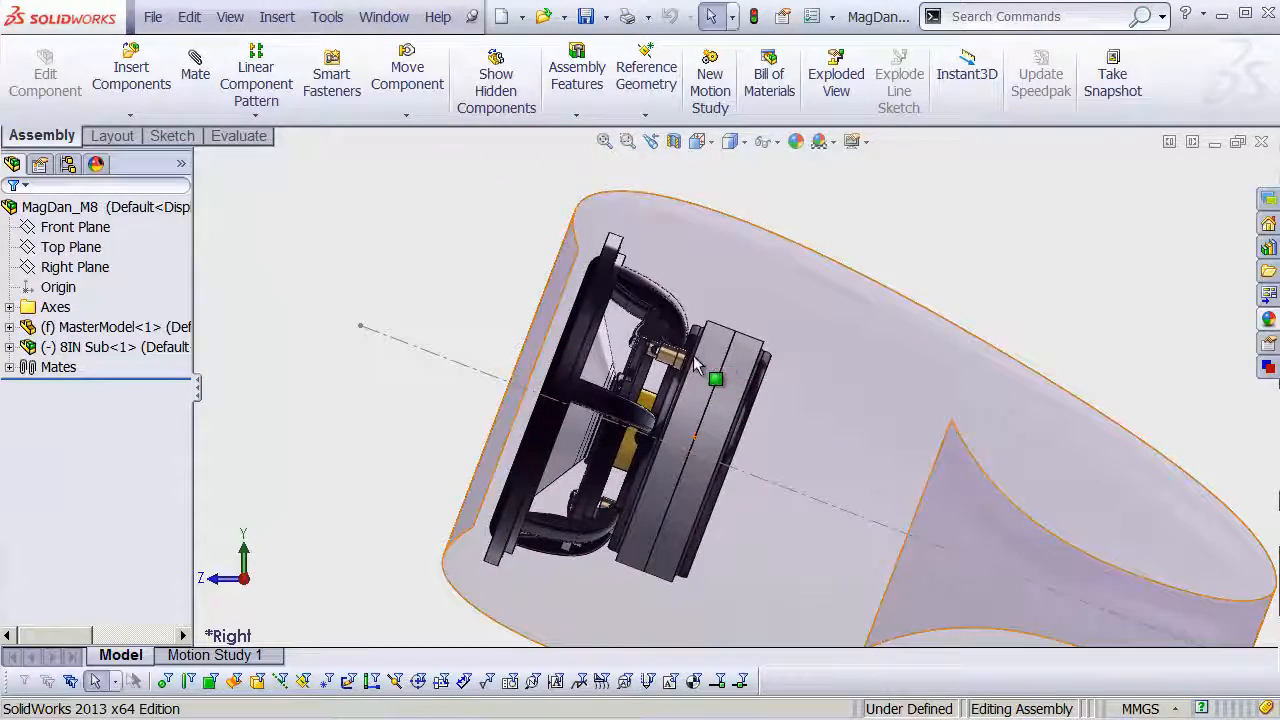
middle_click_drag(608, 360, 590, 315)
middle_click_drag(590, 315, 732, 436, "ctrl")
middle_click_drag(773, 312, 805, 289, "ctrl")
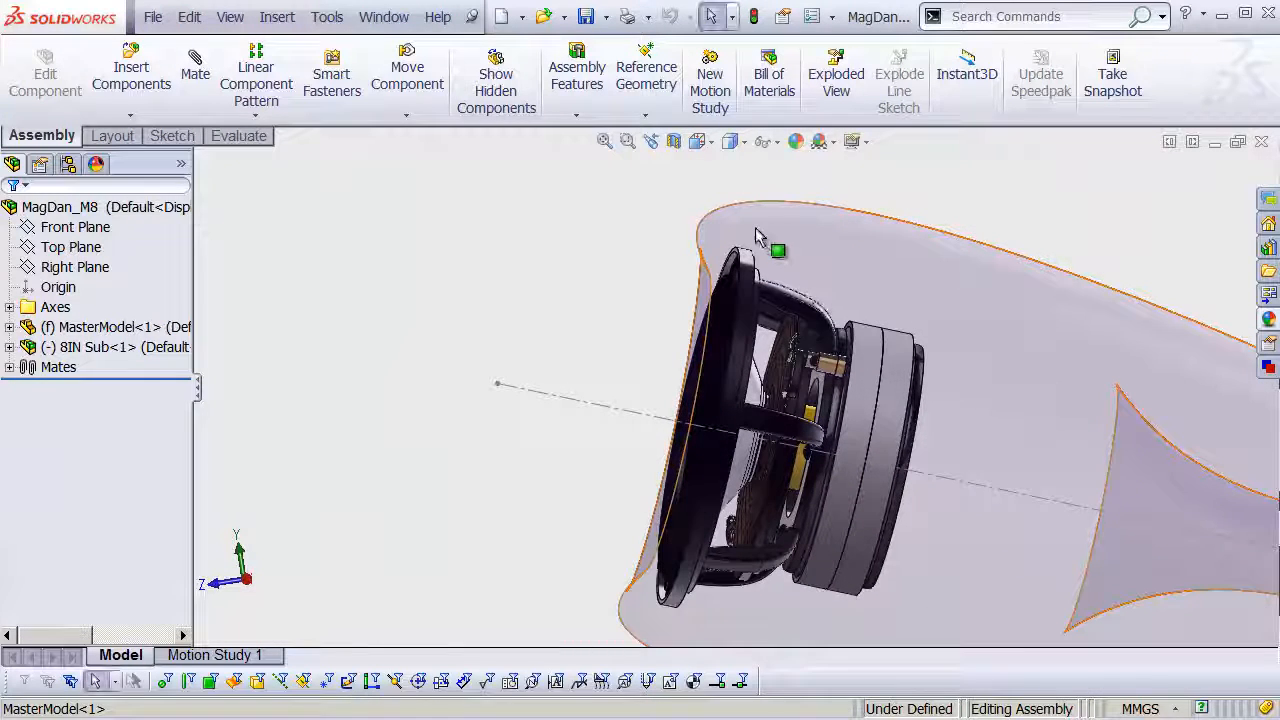
right_click(94, 330)
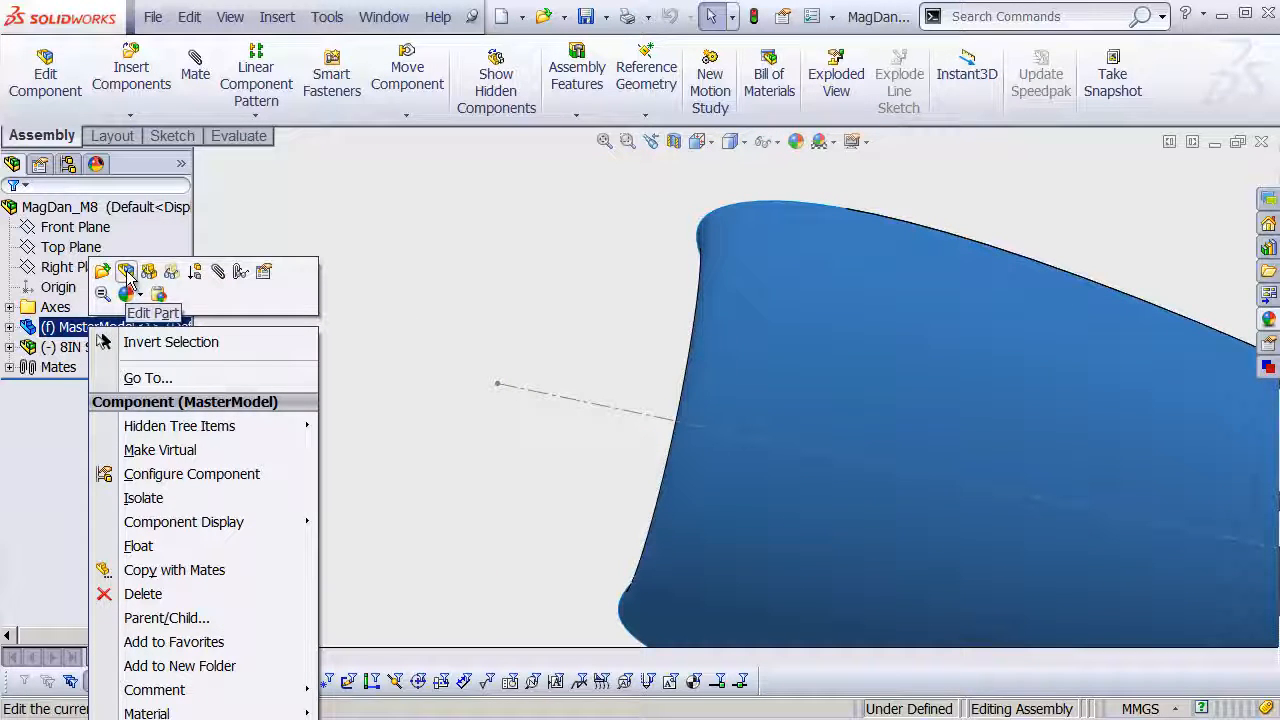
left_click(126, 273)
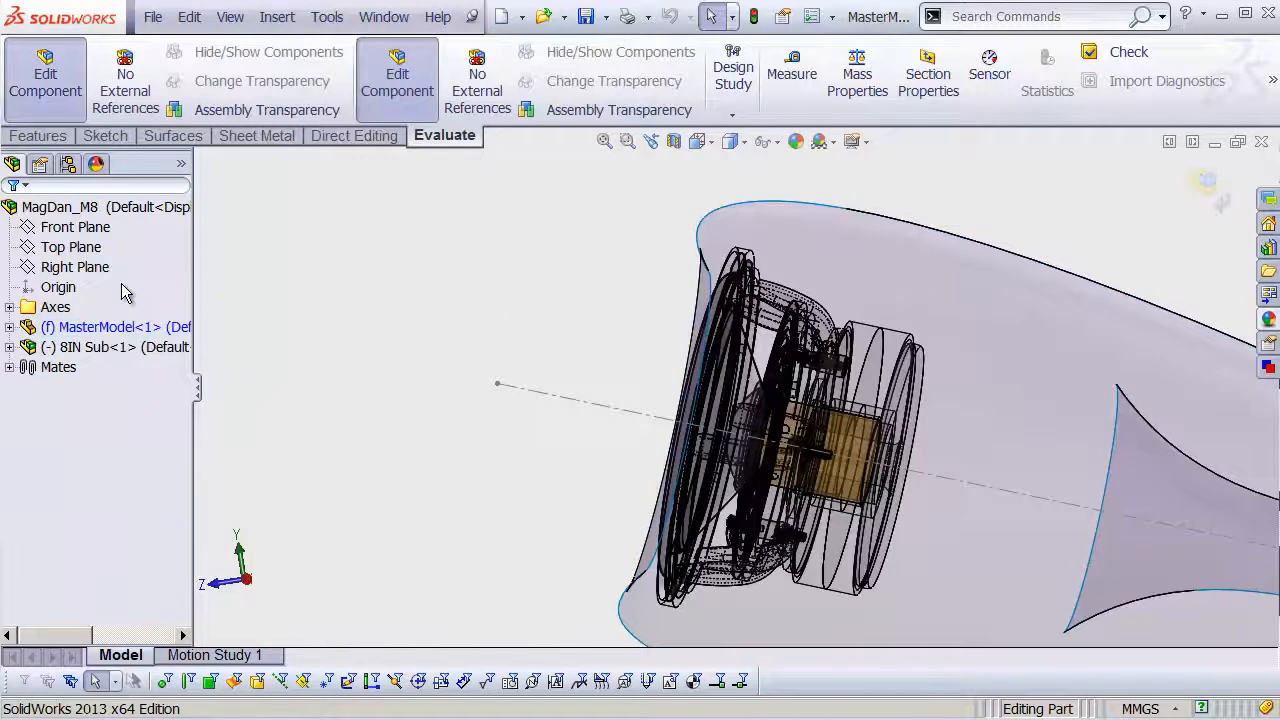
Open Sketch3, the profile sketch of Surface-Revolve1 in MasterModel, for editing.
left_click(10, 329)
scroll(44, 427, "up", 1)
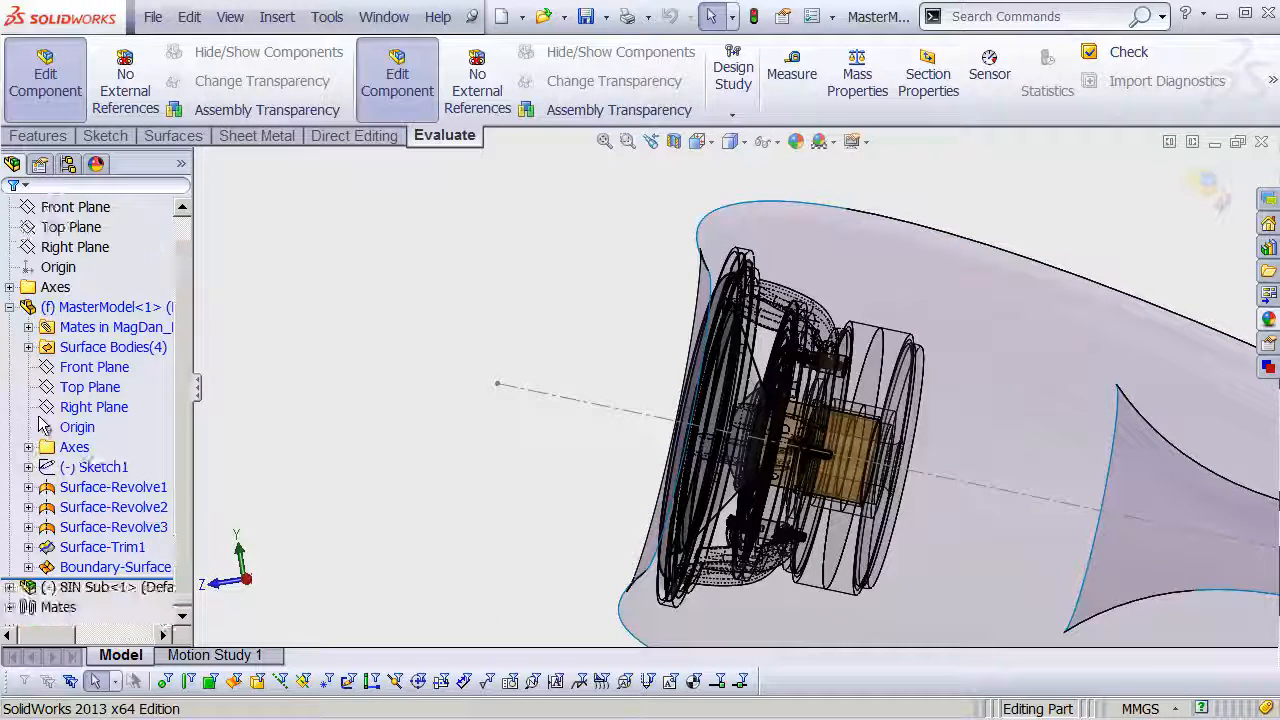
left_click(29, 487)
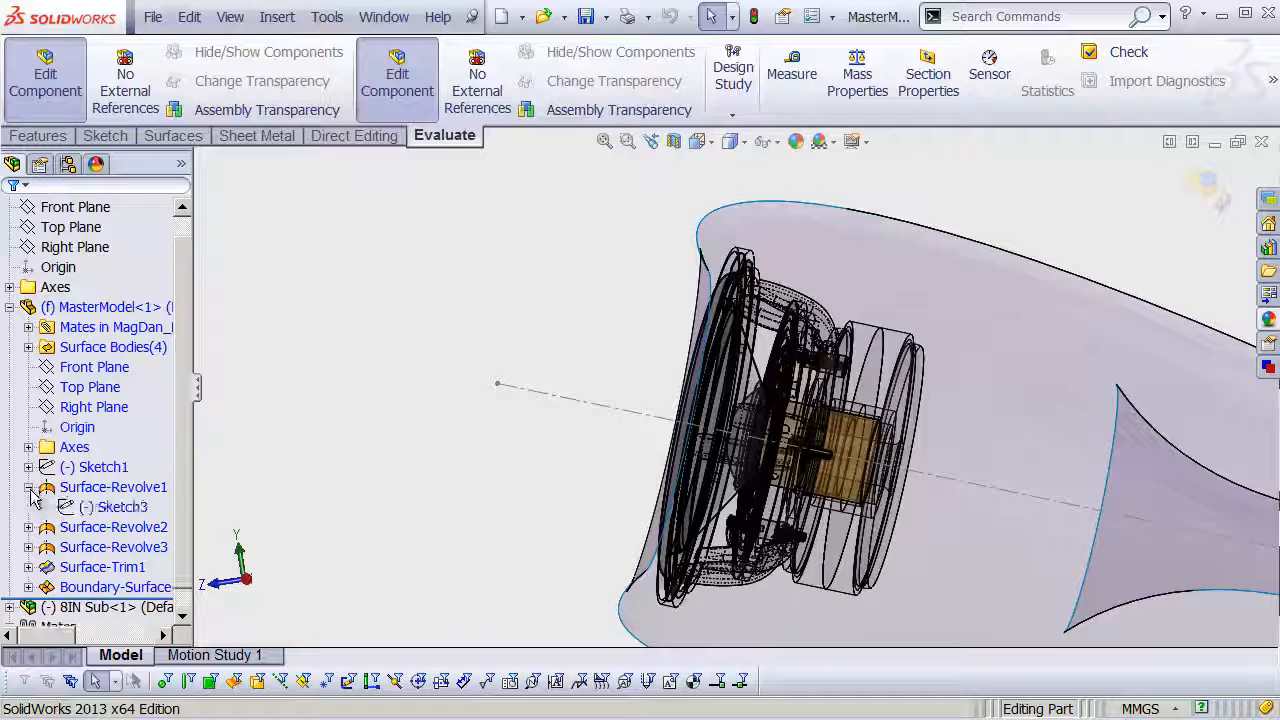
left_click(100, 507)
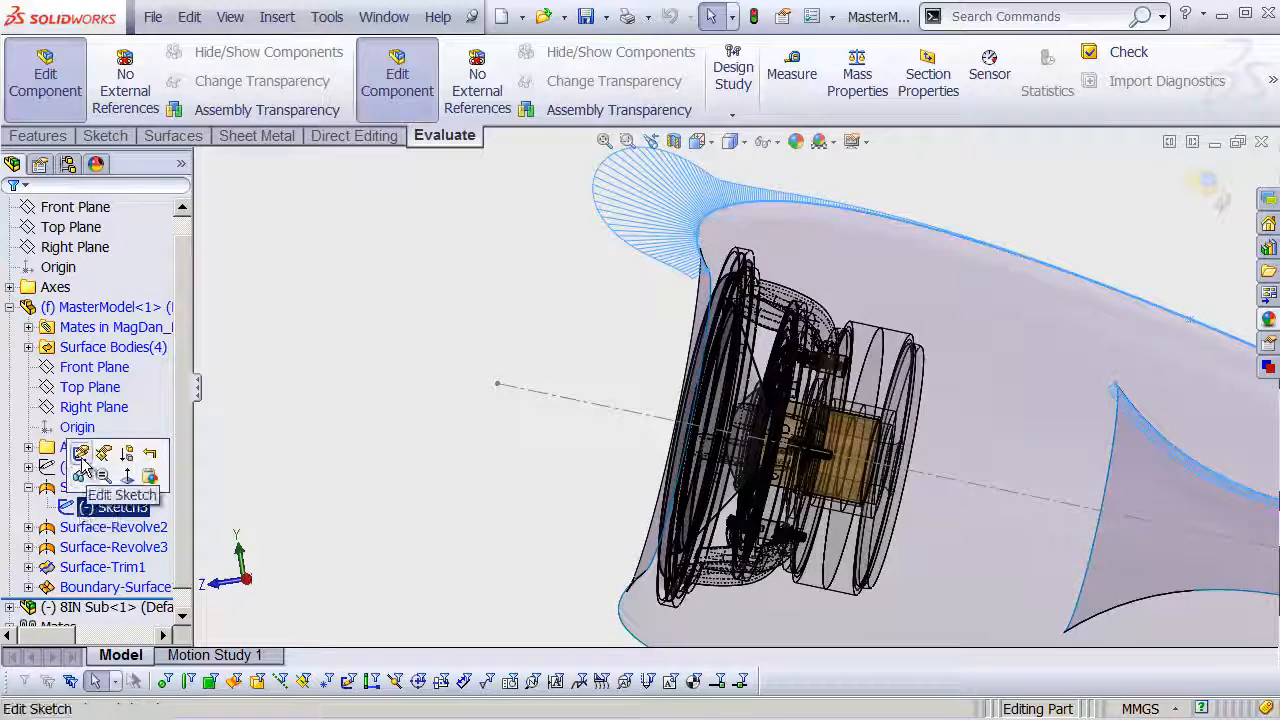
left_click(94, 466)
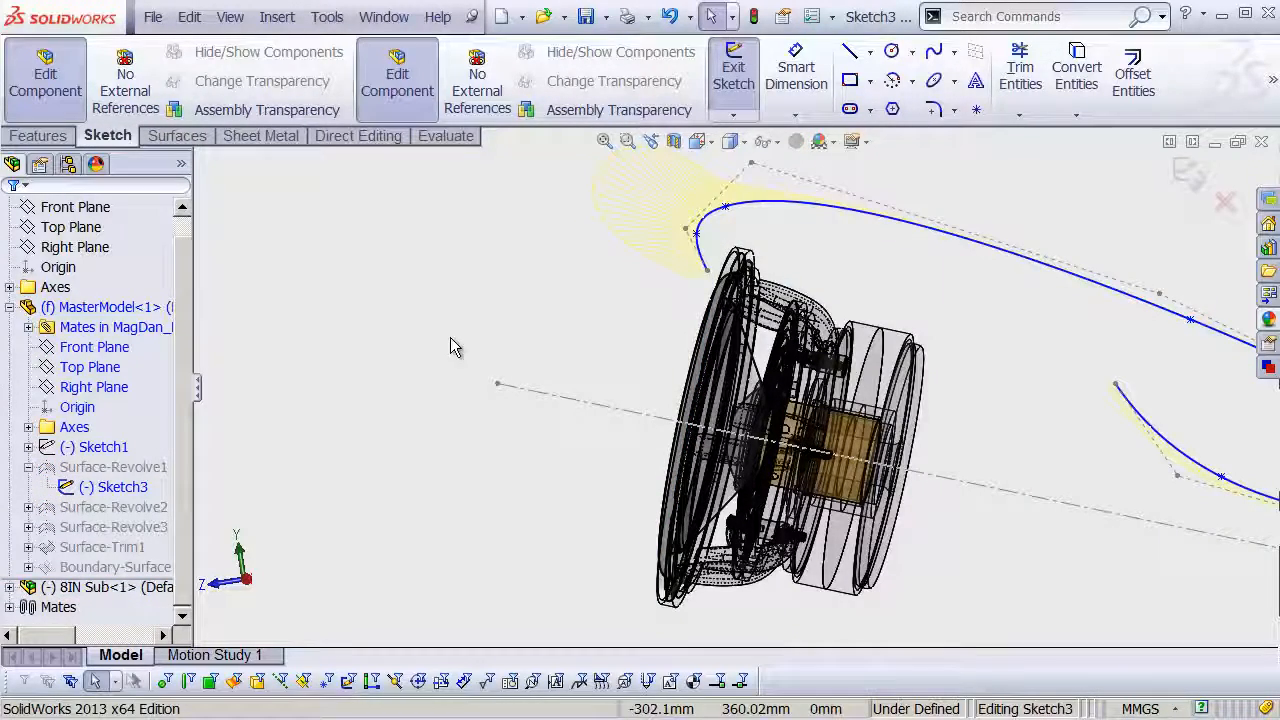
Move the front endpoint of the profile spline closer to the speaker's upper rim, to about X -140, Y 376.
key("ctrl+4")
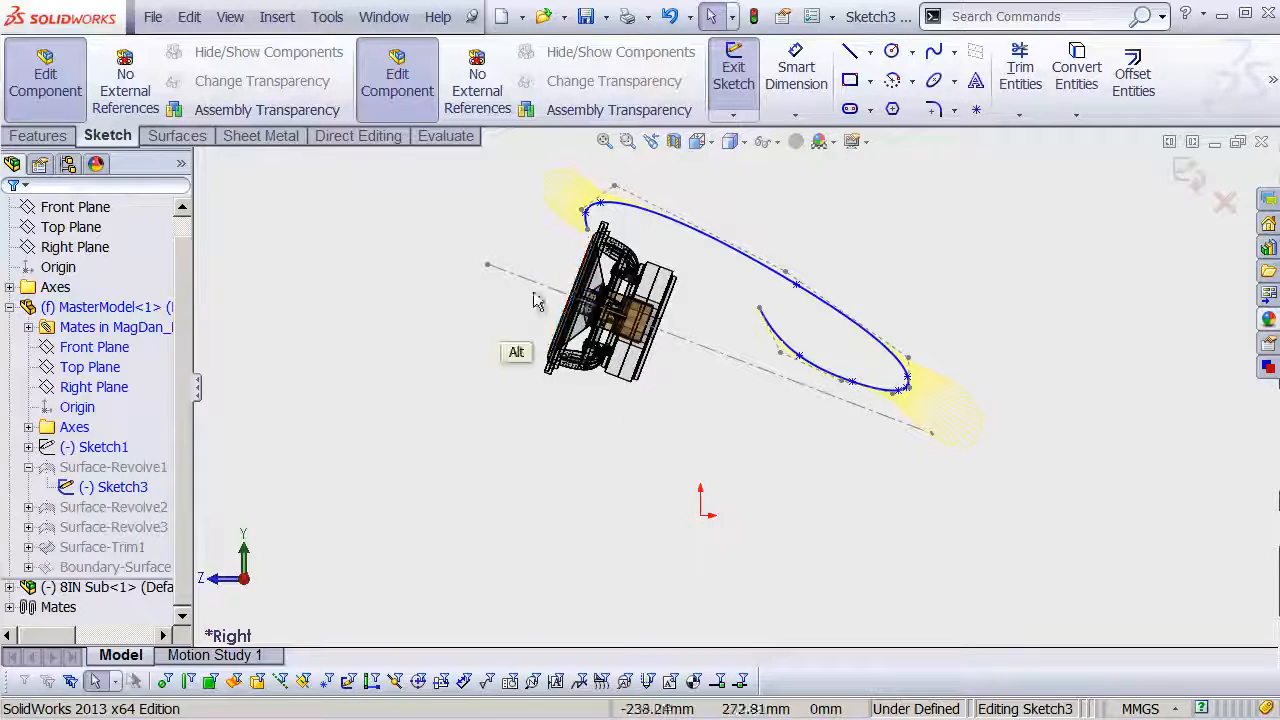
key("alt+z")
left_click_drag(499, 155, 663, 272)
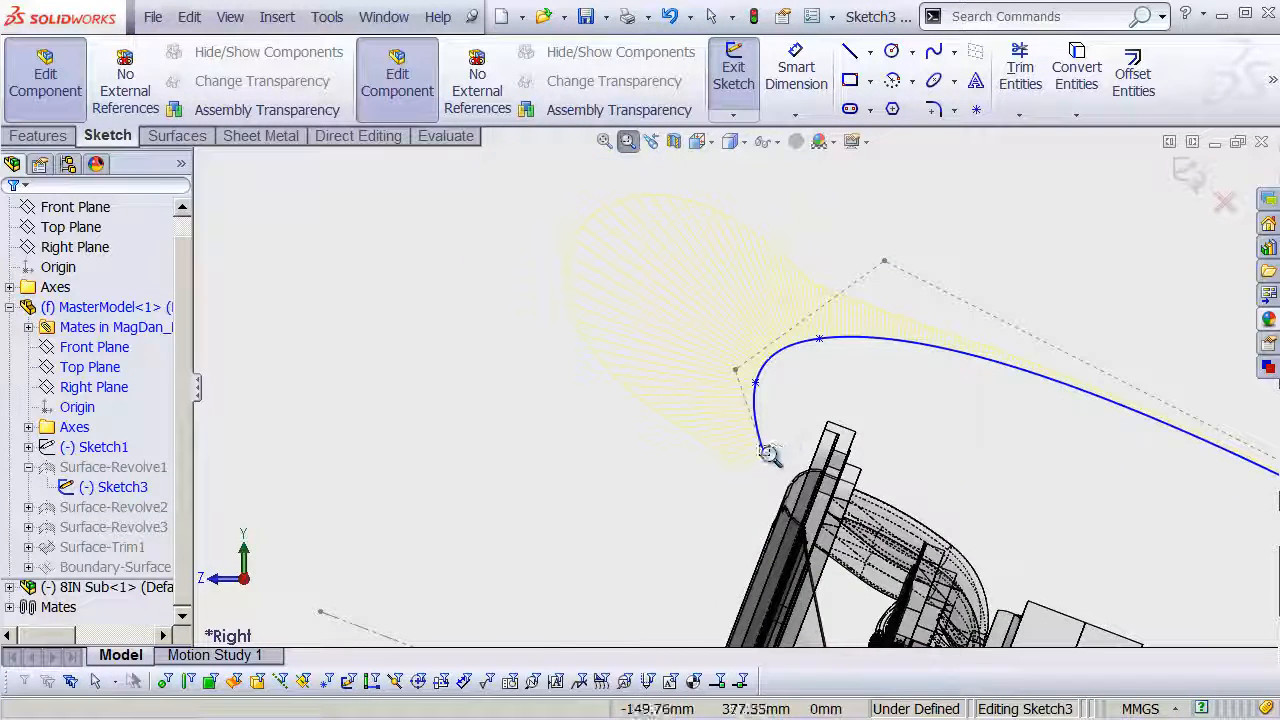
key("Escape")
left_click(765, 459)
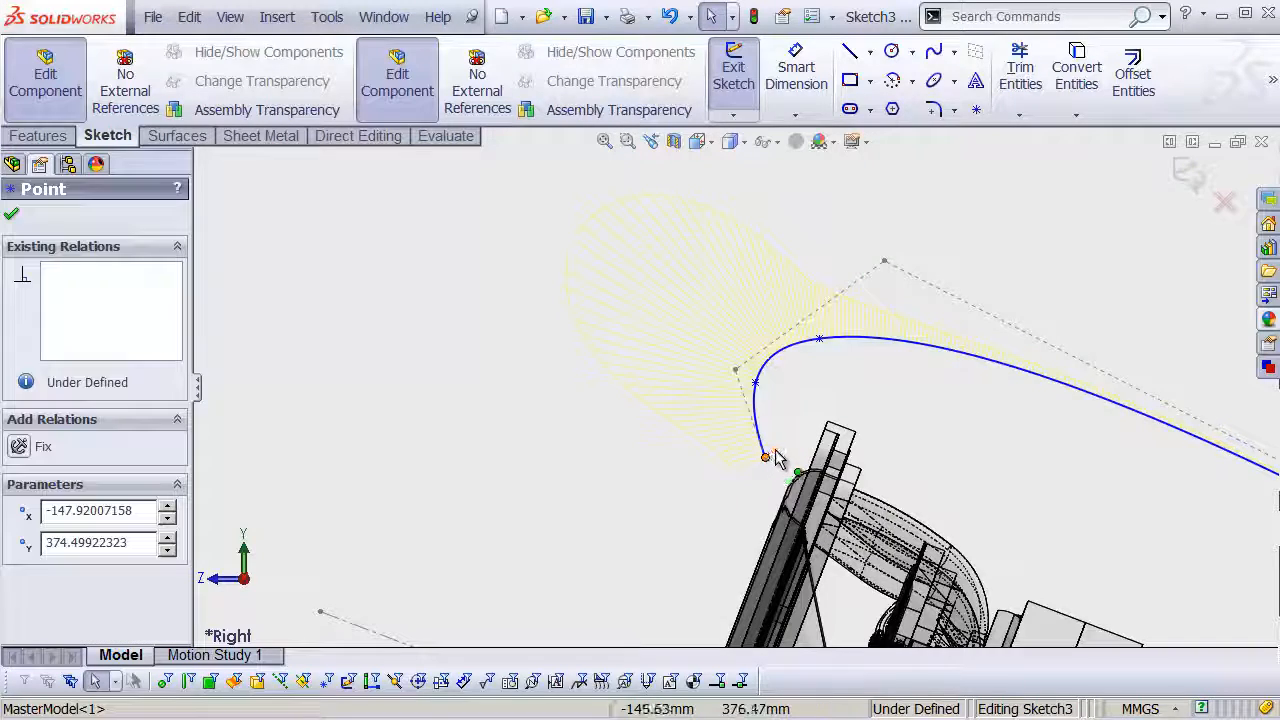
left_click_drag(765, 457, 790, 446)
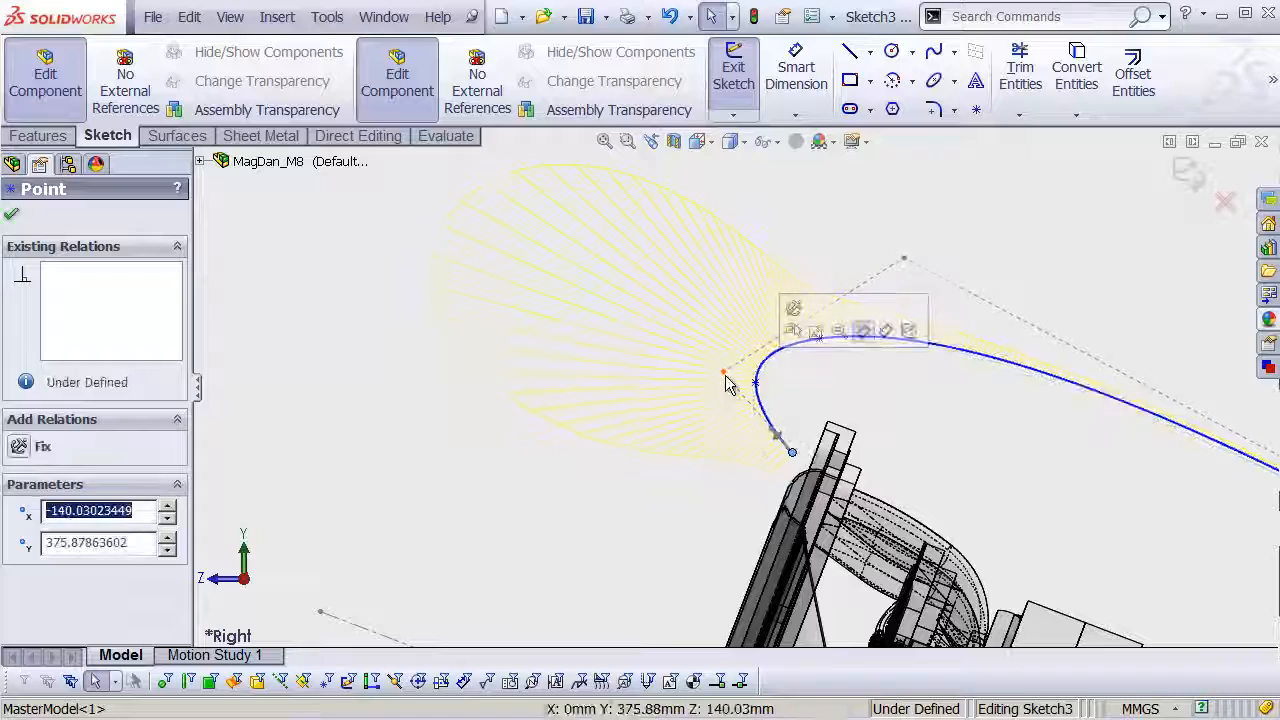
Reshape the profile by moving the spline polygon's nose points and placing its upper middle control point at about X 114, Y 321.
left_click(731, 369)
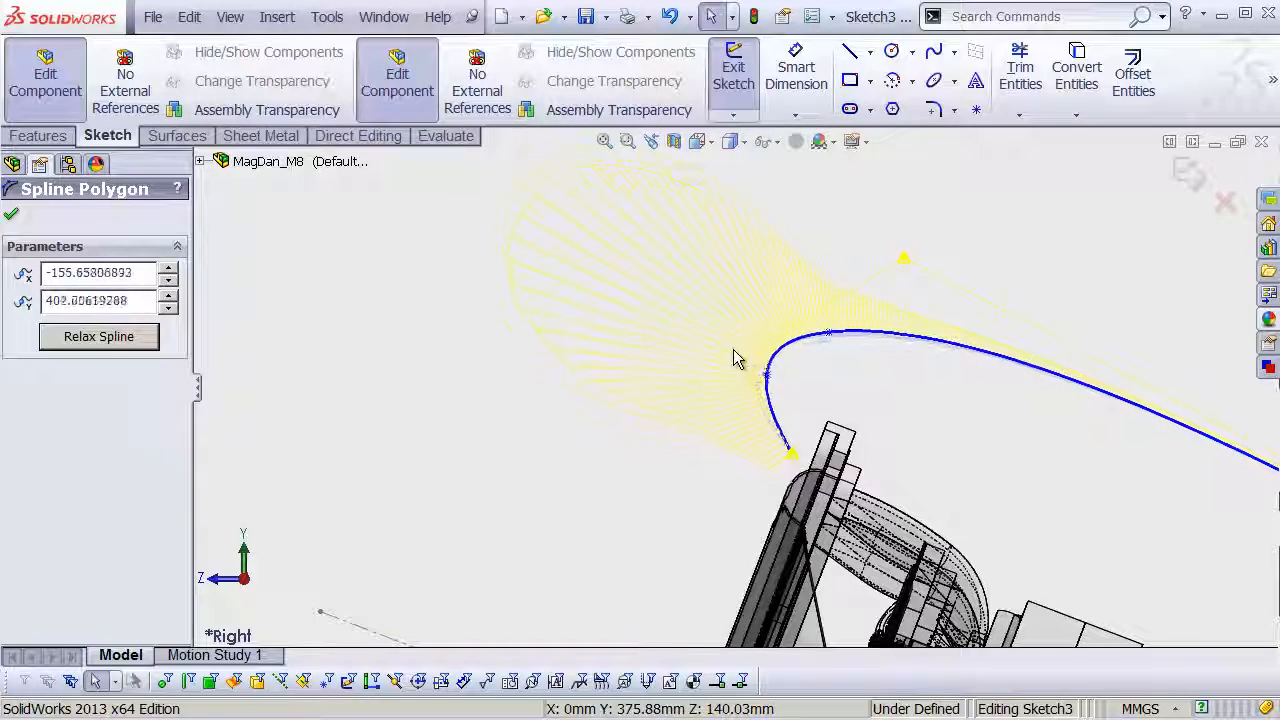
left_click_drag(910, 263, 828, 278)
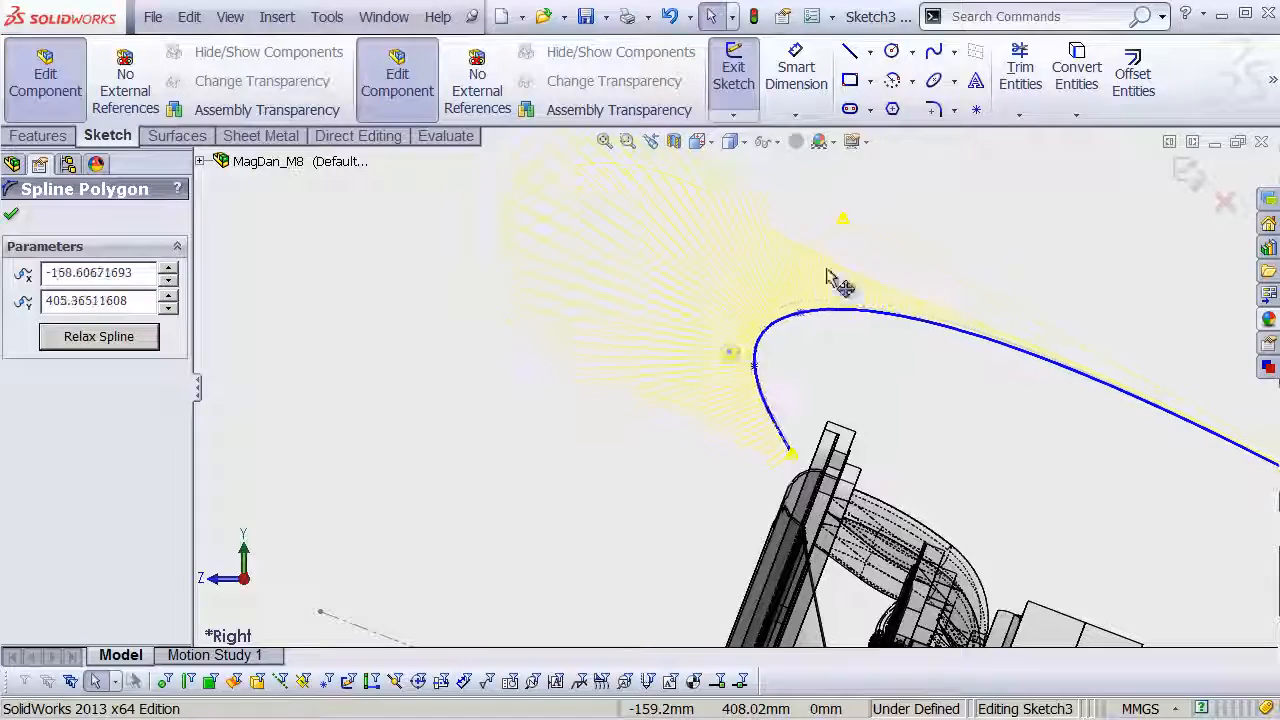
left_click_drag(843, 218, 843, 206)
mouse_move(876, 336)
middle_mouse_down("shift")
mouse_move(837, 426)
mouse_move(850, 408)
mouse_move(786, 355)
mouse_move(909, 371)
mouse_move(971, 429)
middle_mouse_up("shift")
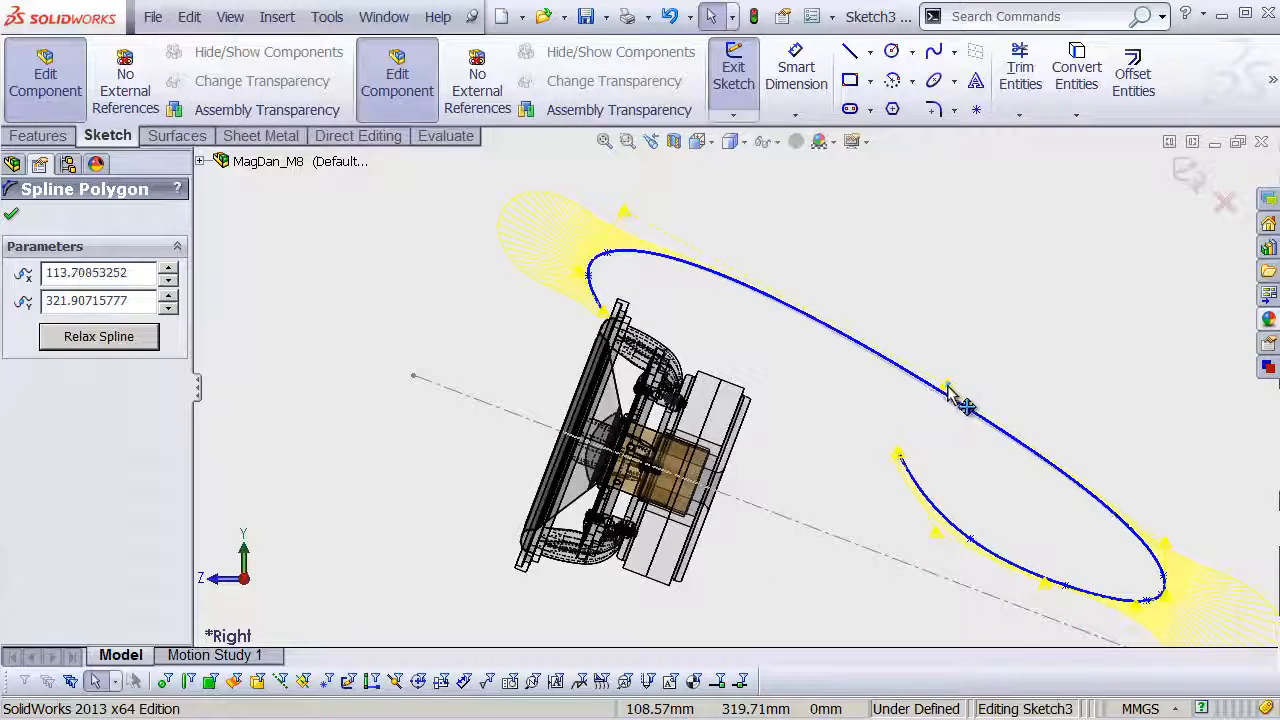
middle_click_drag(851, 409, 848, 420, "shift")
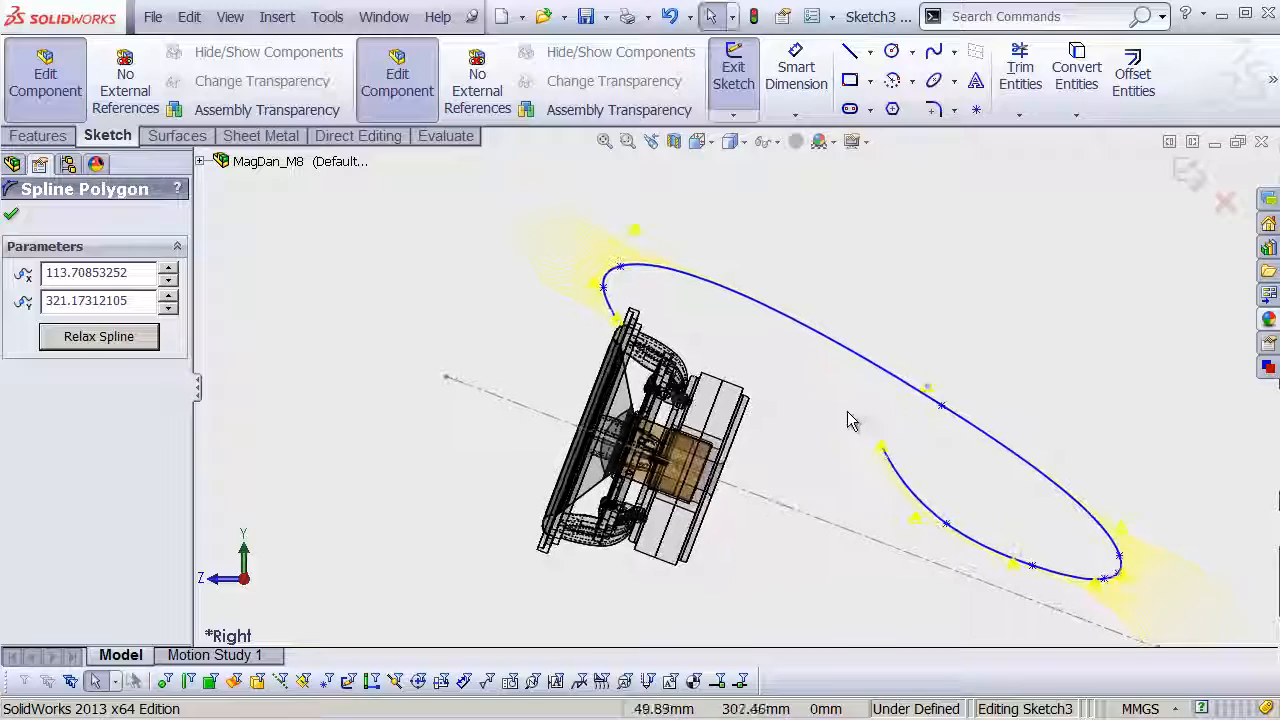
Exit the profile sketch to rebuild the master model's surfaces around the speaker, and view the updated body.
left_click(1188, 172)
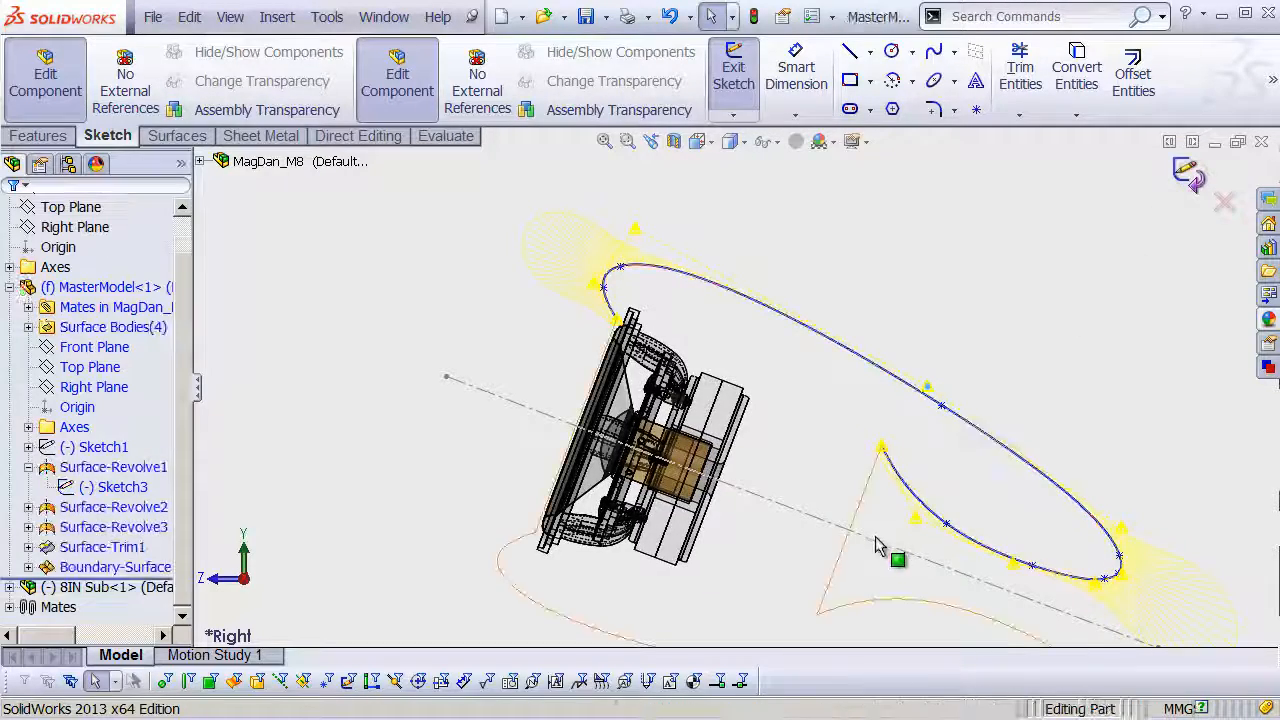
middle_click_drag(901, 517, 895, 560, "shift")
middle_click_drag(895, 560, 889, 395, "ctrl")
mouse_move(889, 395)
middle_mouse_down("shift")
mouse_move(889, 417)
mouse_move(890, 405)
middle_mouse_up("shift")
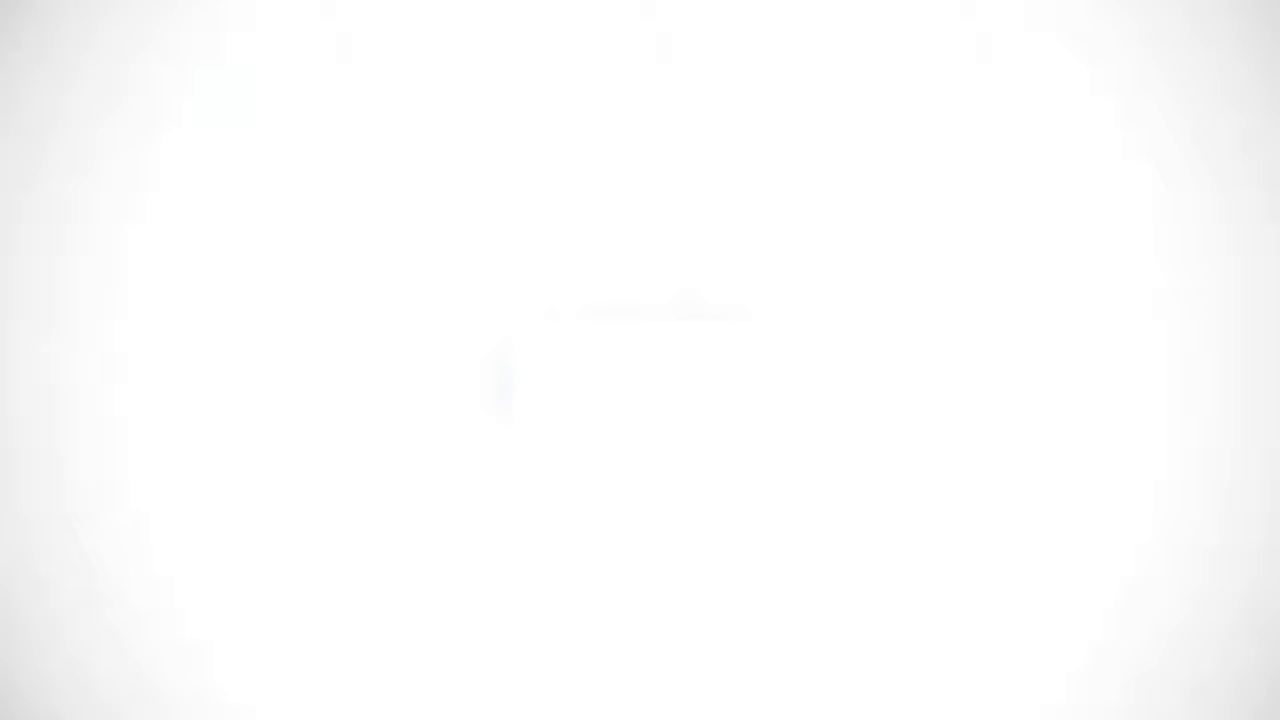